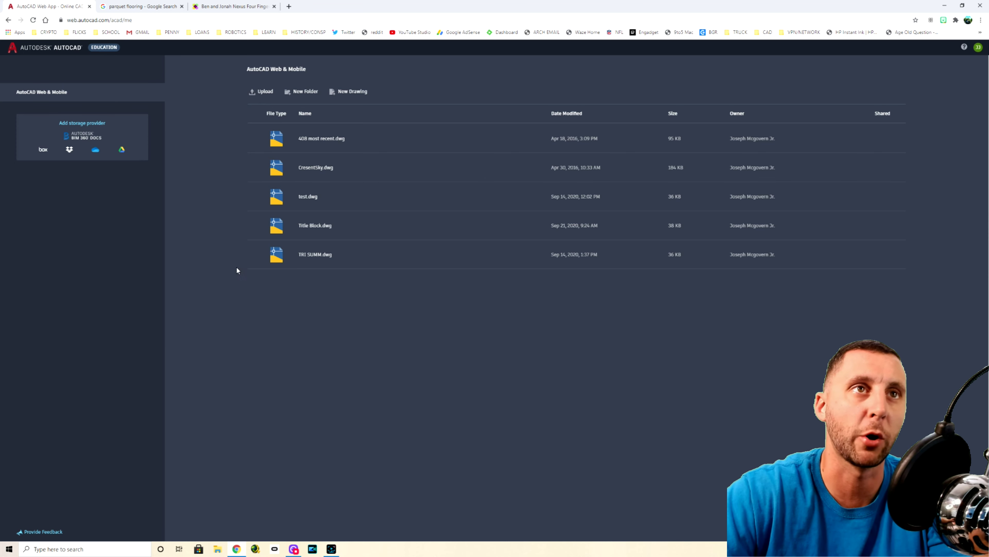
# Step: Review the parquet flooring image results and the square parquet vinyl tile page on Wayfair, dismissing the email sign-up offer
pyautogui.click(141, 7)
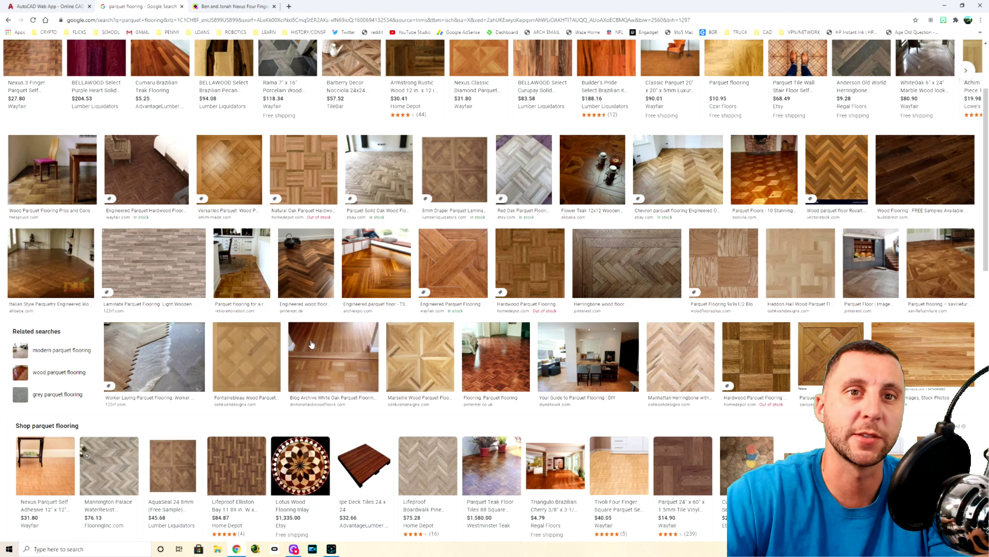
pyautogui.click(204, 8)
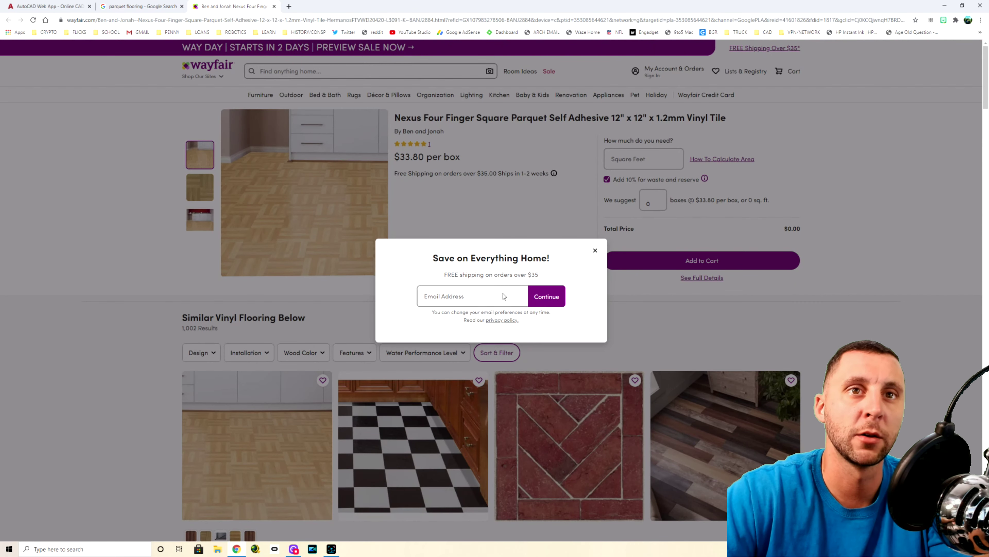
pyautogui.click(592, 252)
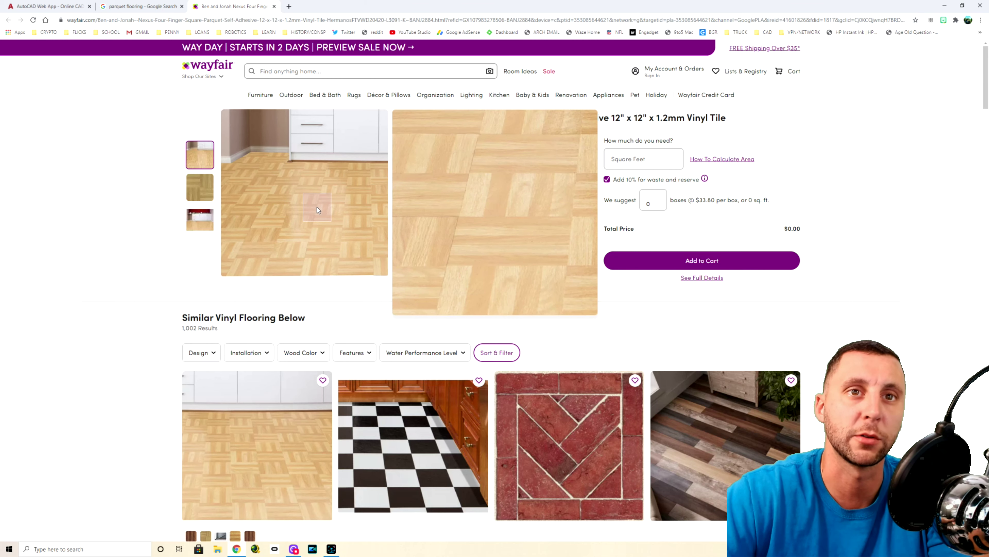
# Step: Switch to the AutoCAD web app and open the drawing Title Block.dwg
pyautogui.click(62, 6)
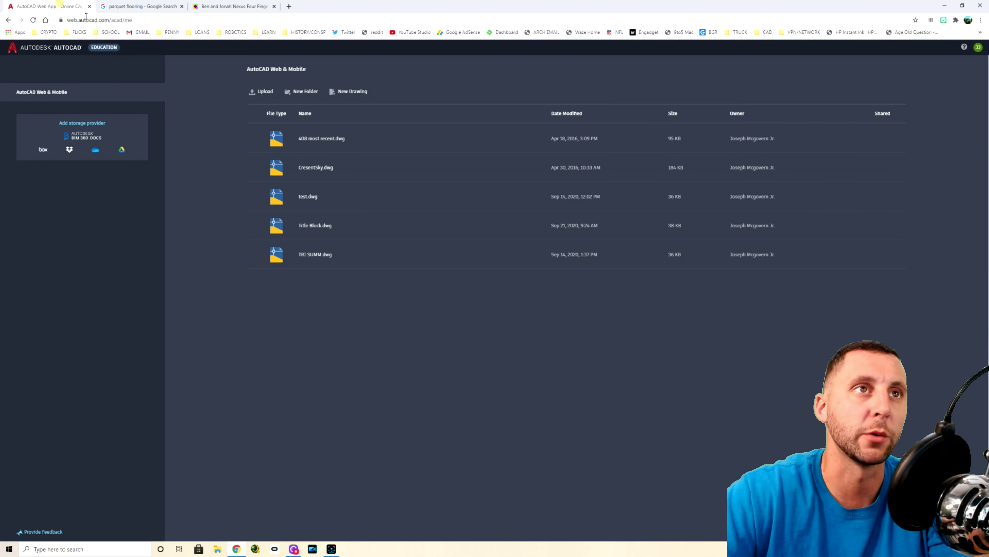
pyautogui.click(310, 226)
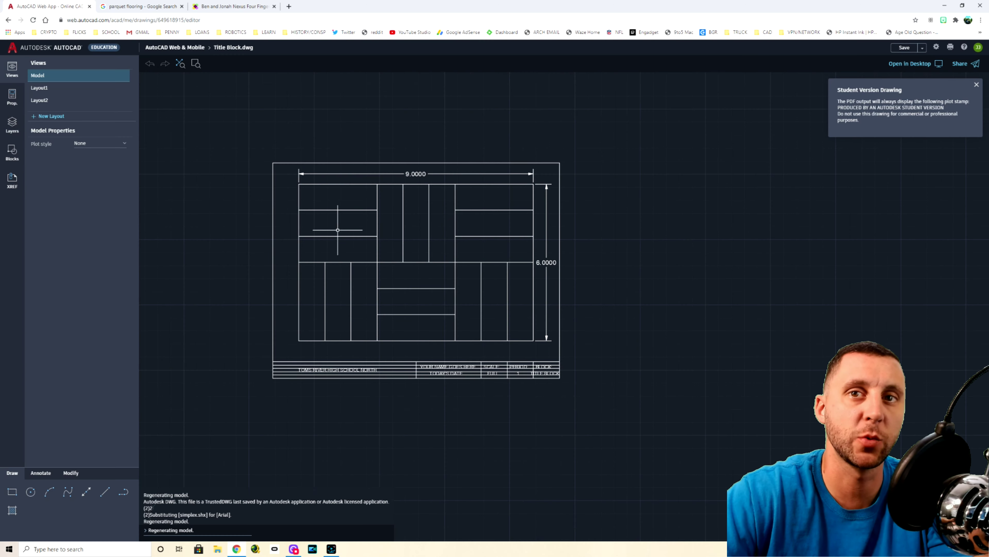
# Step: Move the whole parquet pattern with its dimensions out of the title block sheet into the empty space to its right
pyautogui.click(287, 166)
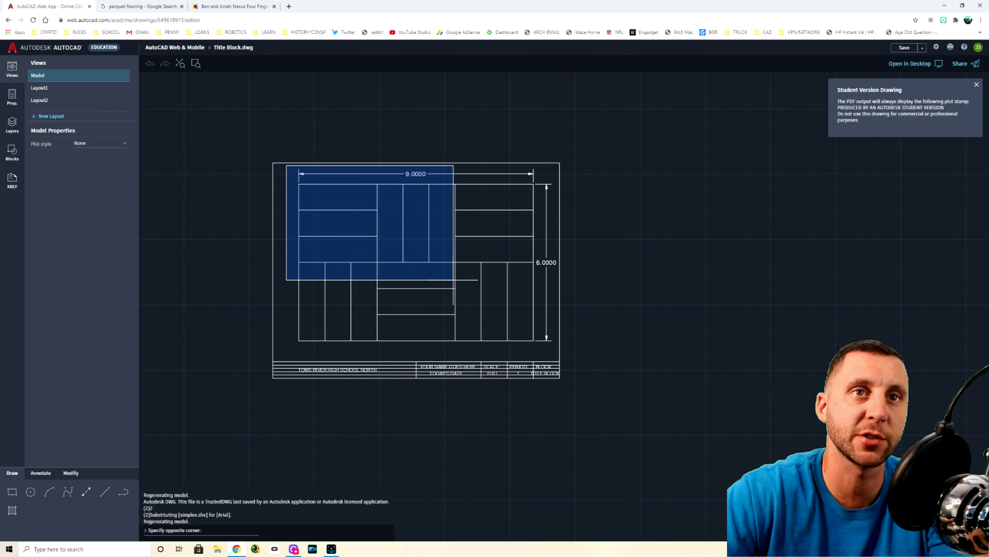
pyautogui.click(561, 344)
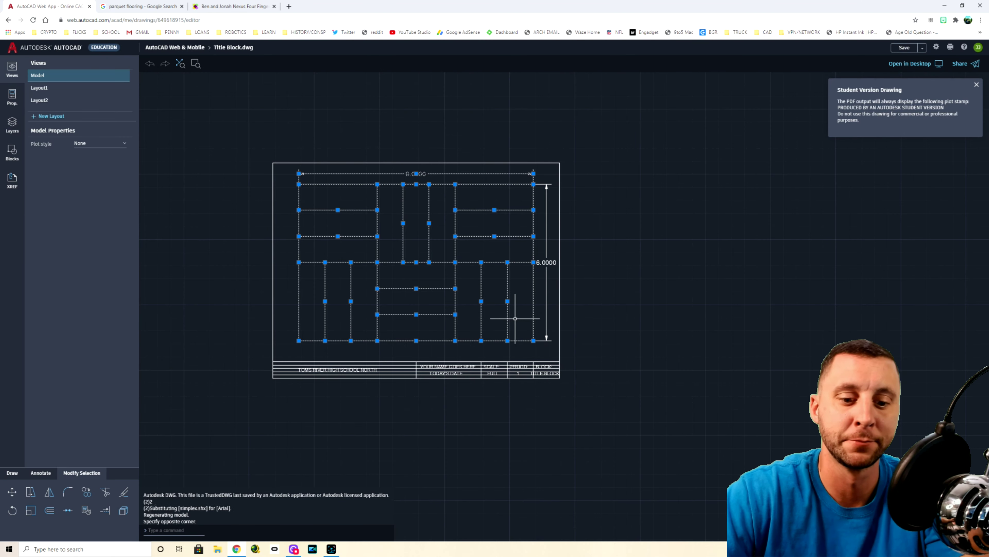
pyautogui.write('m')
pyautogui.press('Return')
pyautogui.click(430, 270)
pyautogui.click(785, 282)
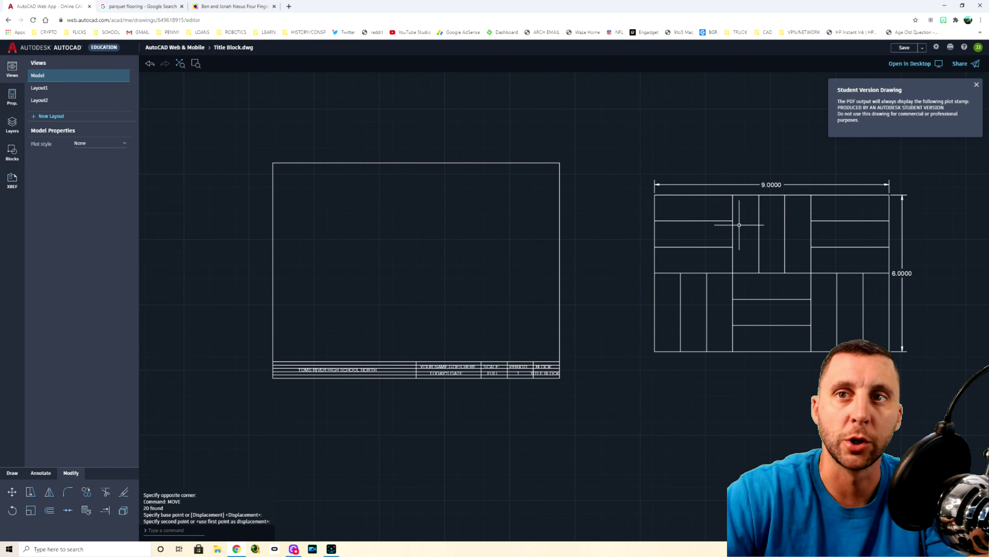
# Step: Draw a diagonal line across the empty drawing area, from the border's upper-left corner to its lower-right corner above the title strip
pyautogui.moveTo(778, 286); pyautogui.dragTo(678, 288, button='middle')
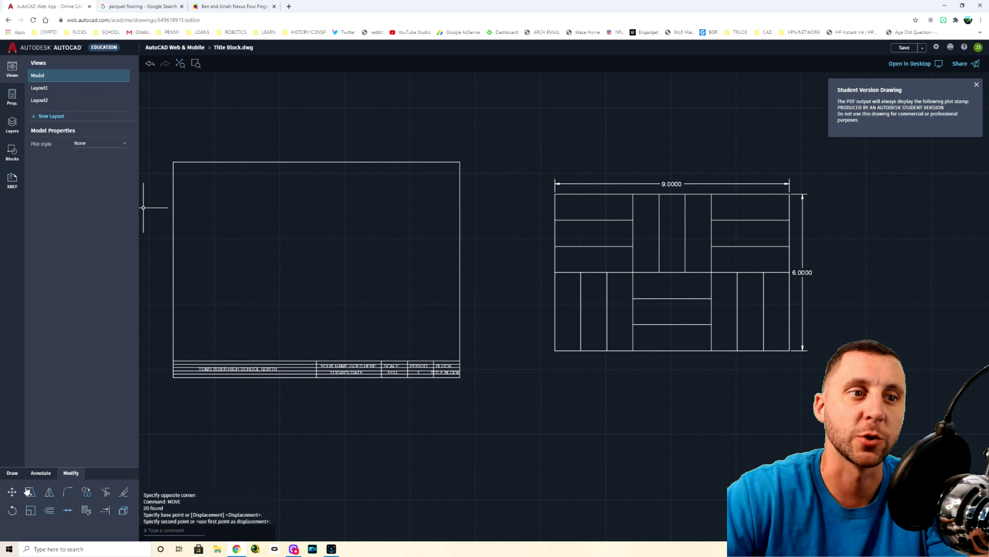
pyautogui.click(12, 473)
pyautogui.click(111, 497)
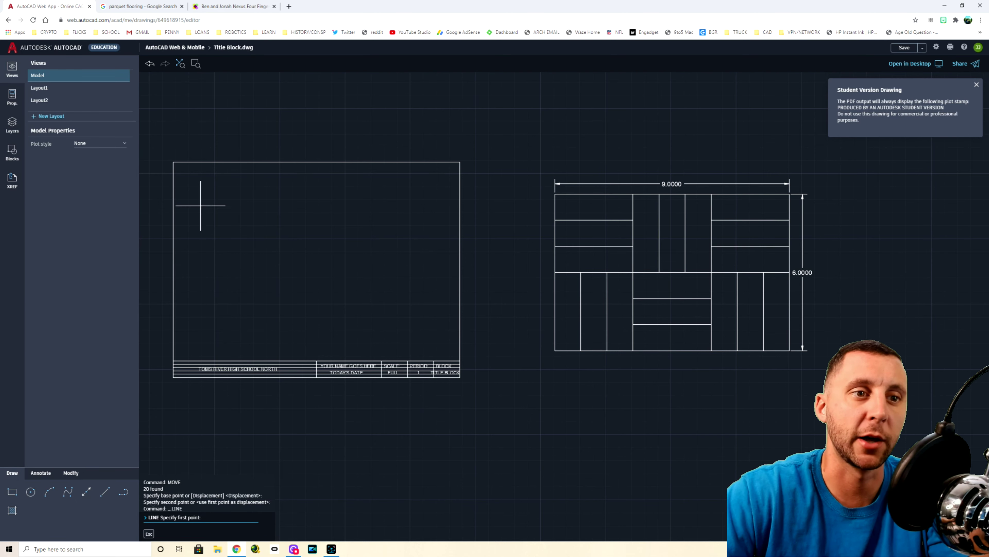
pyautogui.click(174, 161)
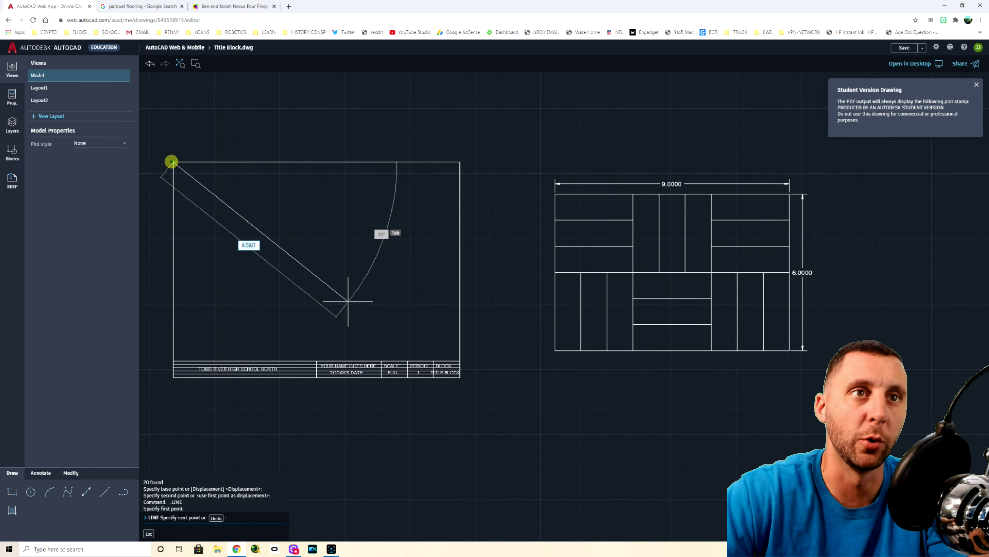
pyautogui.click(460, 361)
pyautogui.press('Escape')
pyautogui.press('Escape')
pyautogui.press('Escape')
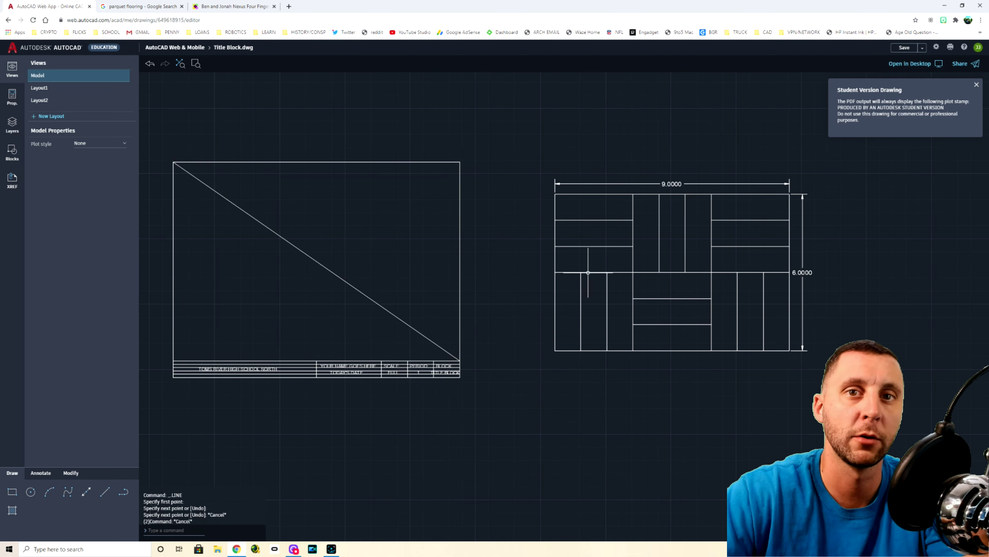
# Step: Draw a diagonal line across the parquet pattern from its upper-left corner to its lower-right corner
pyautogui.press('Return')
pyautogui.click(557, 198)
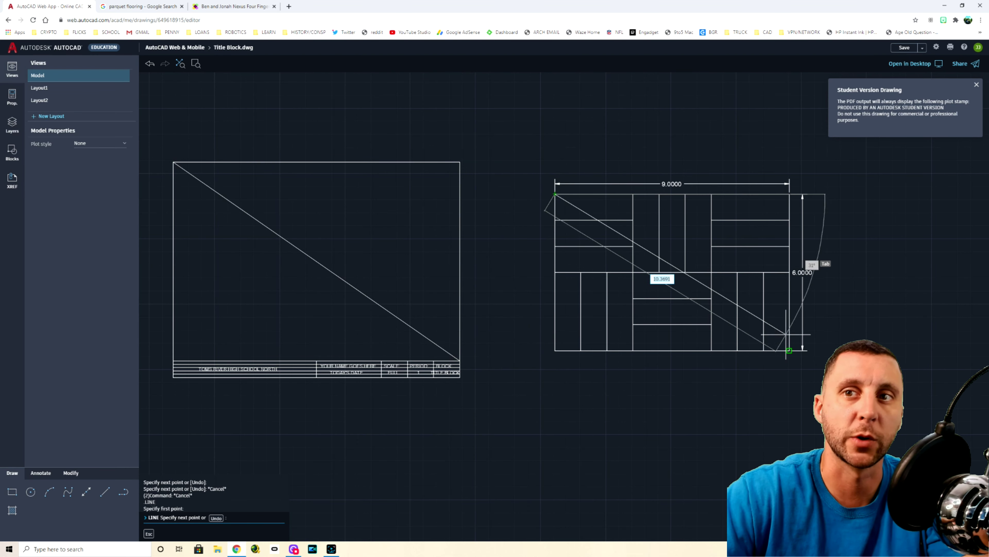
pyautogui.click(789, 351)
pyautogui.press('Escape')
pyautogui.press('Escape')
pyautogui.press('Escape')
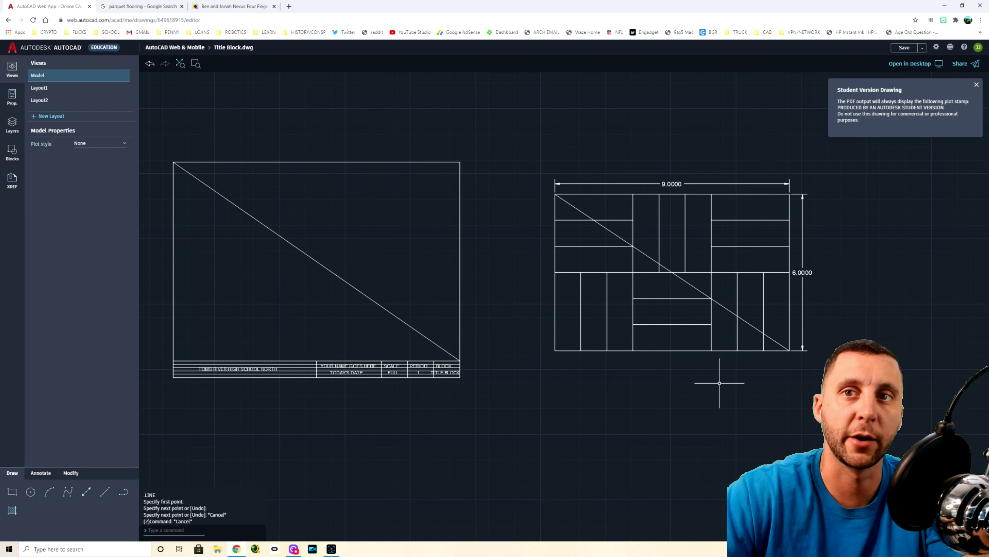
# Step: Move the parquet pattern, its dimensions and diagonal from the diagonal's midpoint to the midpoint of the title block's diagonal
pyautogui.click(522, 152)
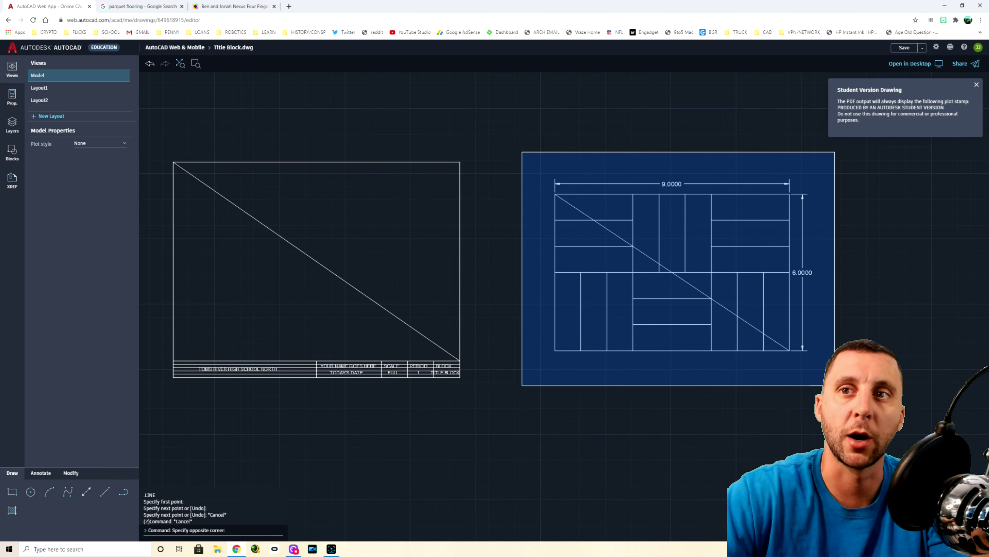
pyautogui.click(836, 386)
pyautogui.write('m')
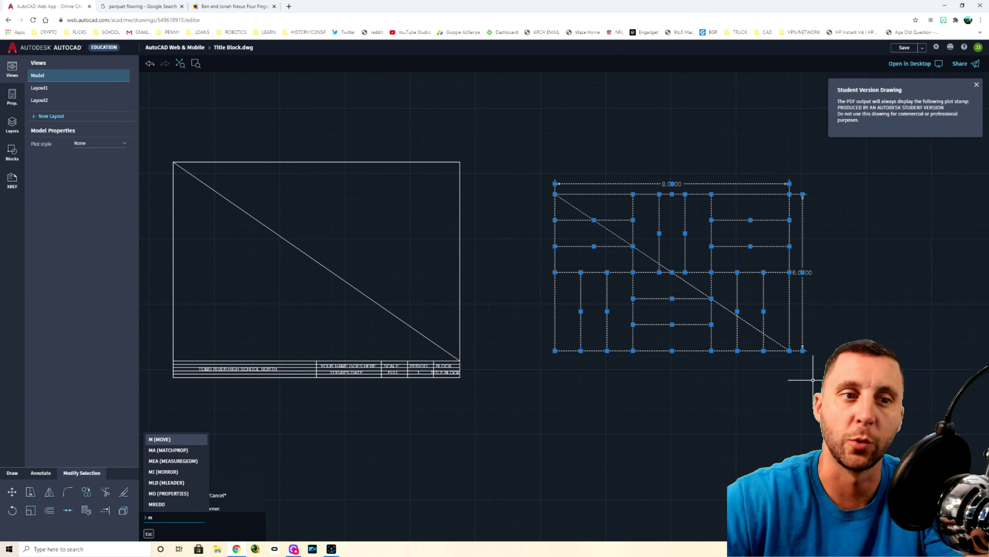
pyautogui.press('Return')
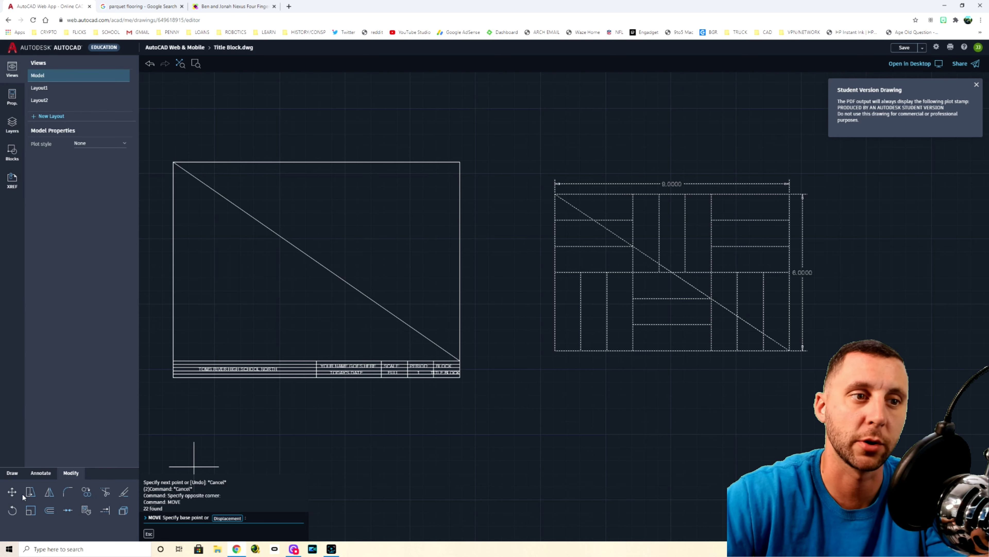
pyautogui.click(672, 272)
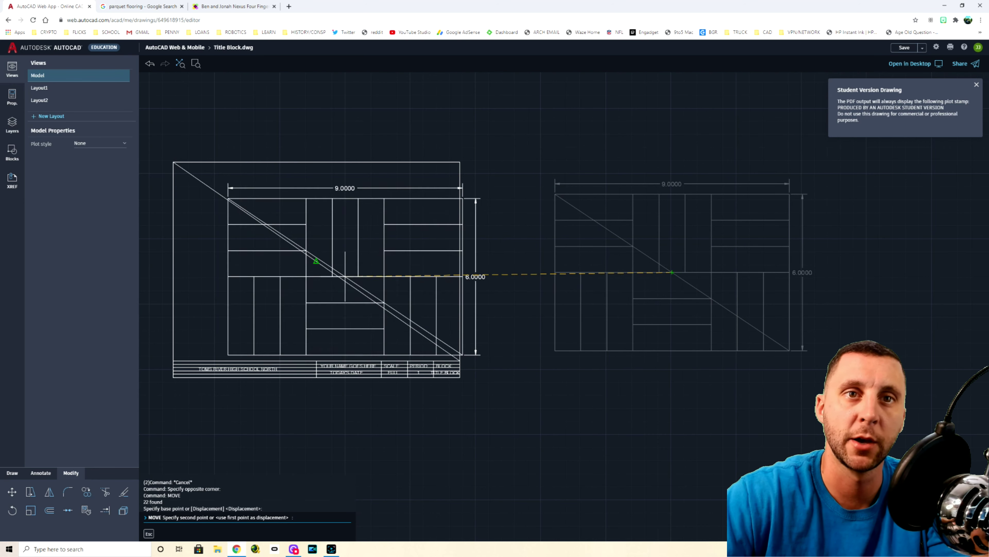
pyautogui.click(317, 261)
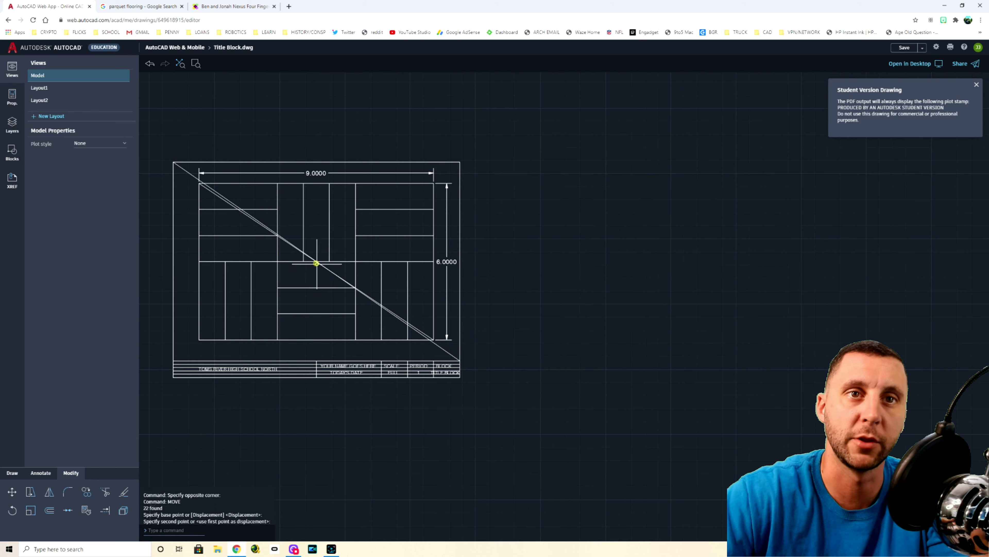
# Step: Erase both diagonal guide lines from the centred parquet pattern
pyautogui.scroll(3, 288, 240)
pyautogui.click(295, 232)
pyautogui.click(276, 257)
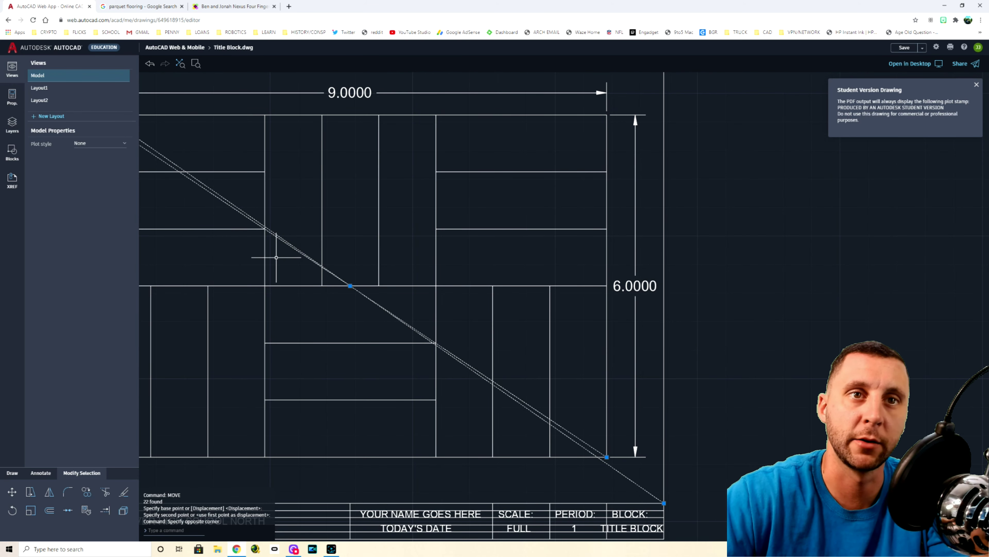
pyautogui.press('Delete')
pyautogui.scroll(-3, 457, 259)
pyautogui.scroll(2, 457, 259)
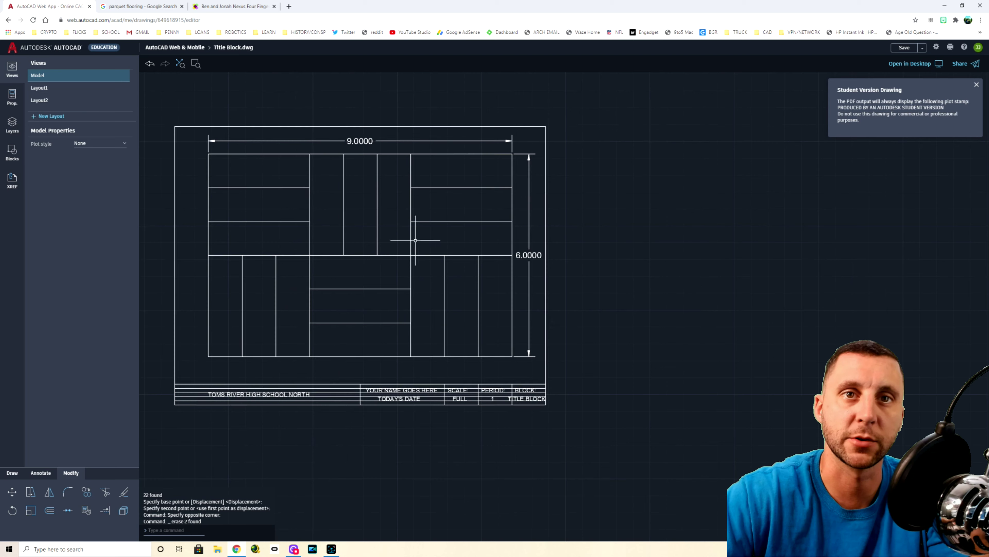
# Step: Undo the erasing of the diagonals and the move of the parquet pattern into the title block
pyautogui.hotkey('ctrl', 'z')
pyautogui.hotkey('ctrl', 'z')
pyautogui.hotkey('ctrl', 'z')
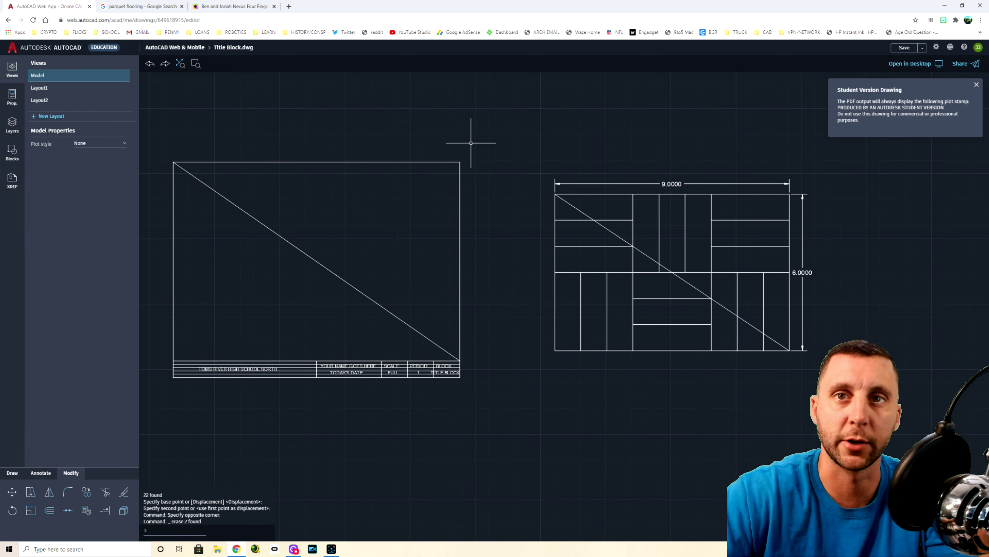
# Step: Erase the diagonal line that crosses the parquet pattern beside the title block
pyautogui.click(524, 149)
pyautogui.click(857, 381)
pyautogui.press('Escape')
pyautogui.click(707, 274)
pyautogui.click(672, 294)
pyautogui.press('Delete')
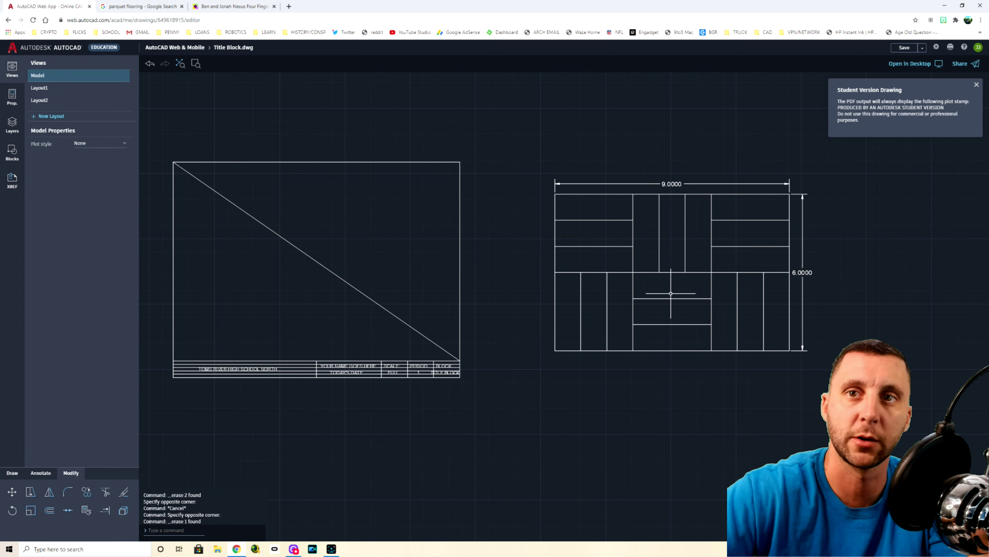
pyautogui.scroll(2, 331, 280)
pyautogui.moveTo(331, 281); pyautogui.dragTo(499, 324, button='middle')
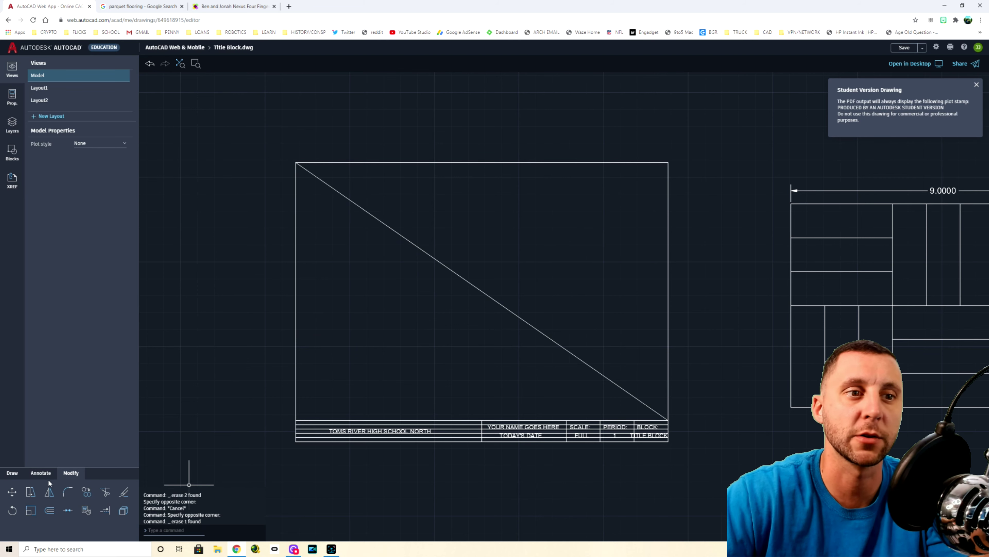
pyautogui.click(12, 472)
pyautogui.click(104, 493)
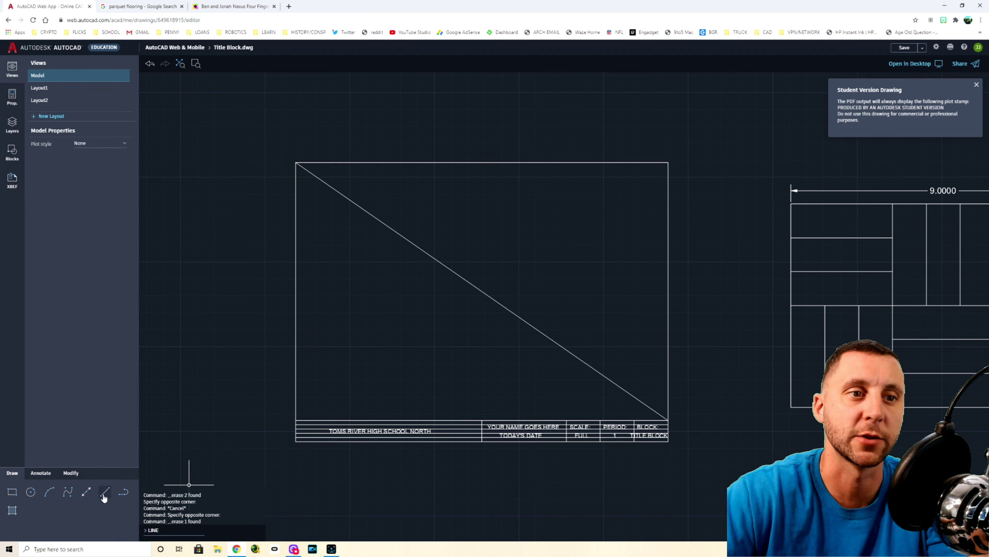
pyautogui.click(84, 493)
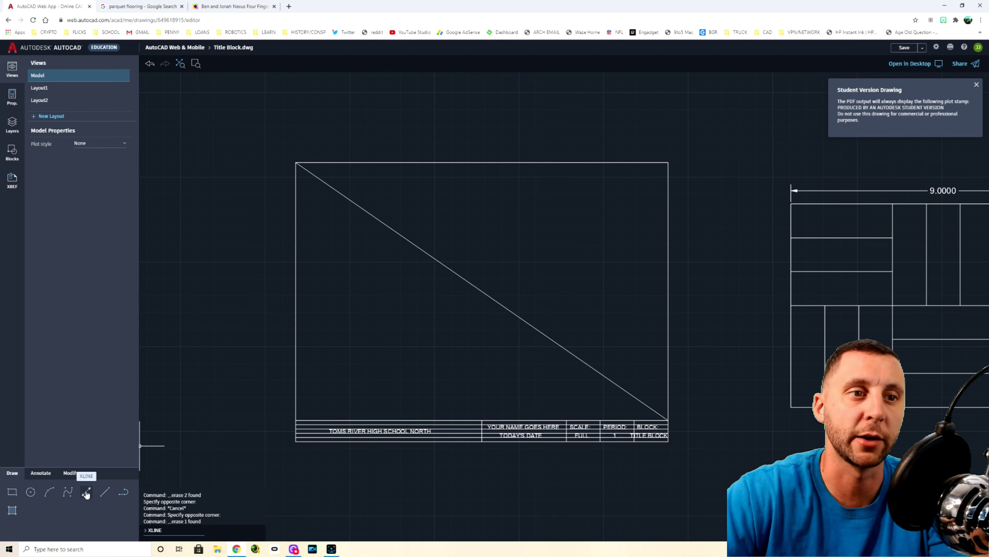
pyautogui.click(87, 493)
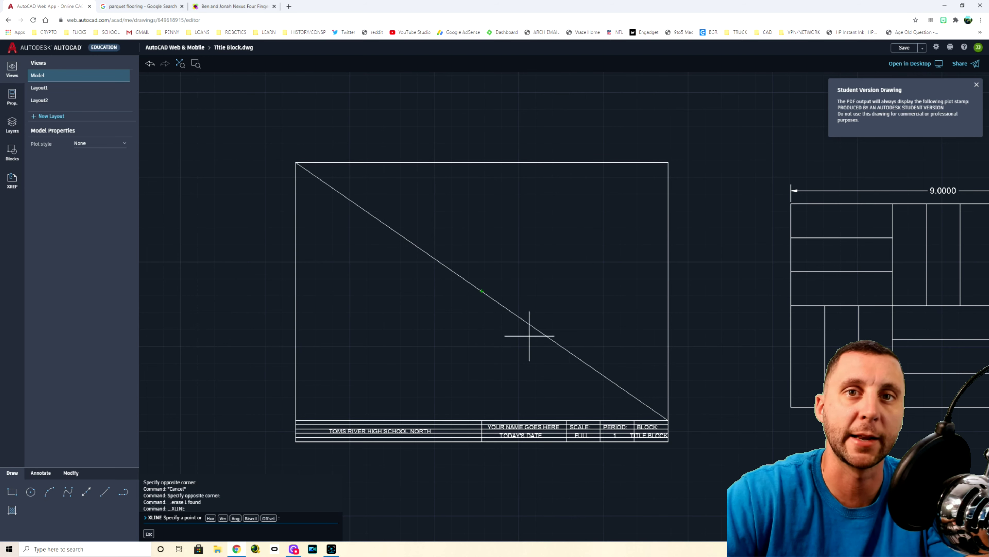
pyautogui.press('Escape')
pyautogui.press('Escape')
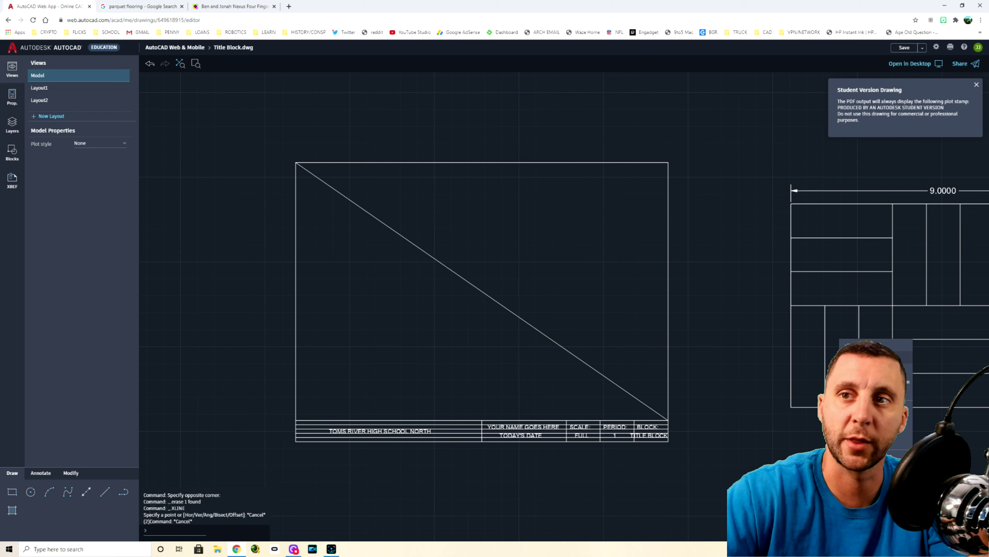
pyautogui.press('Escape')
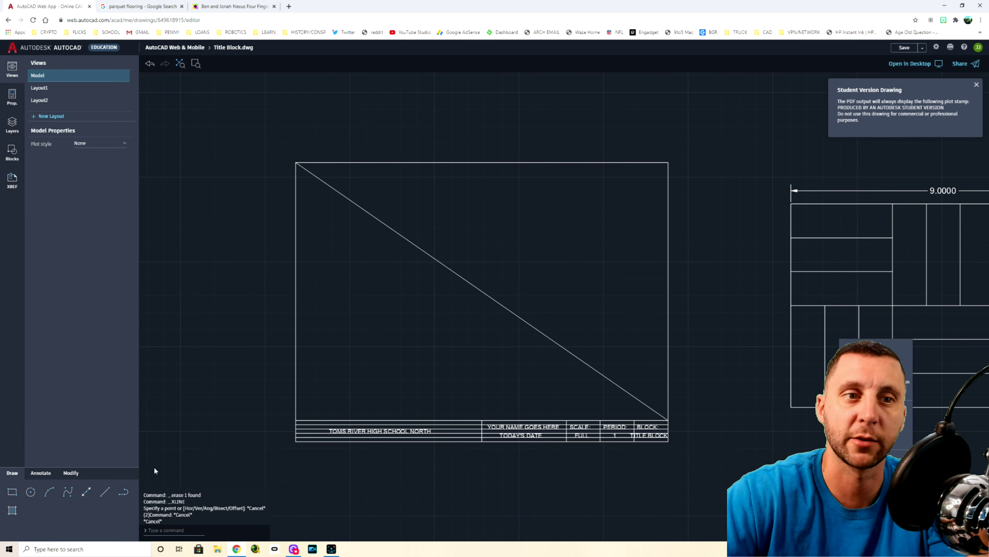
# Step: Draw a vertical and a horizontal construction line (XLINE) through the midpoint of the title block's diagonal
pyautogui.click(86, 492)
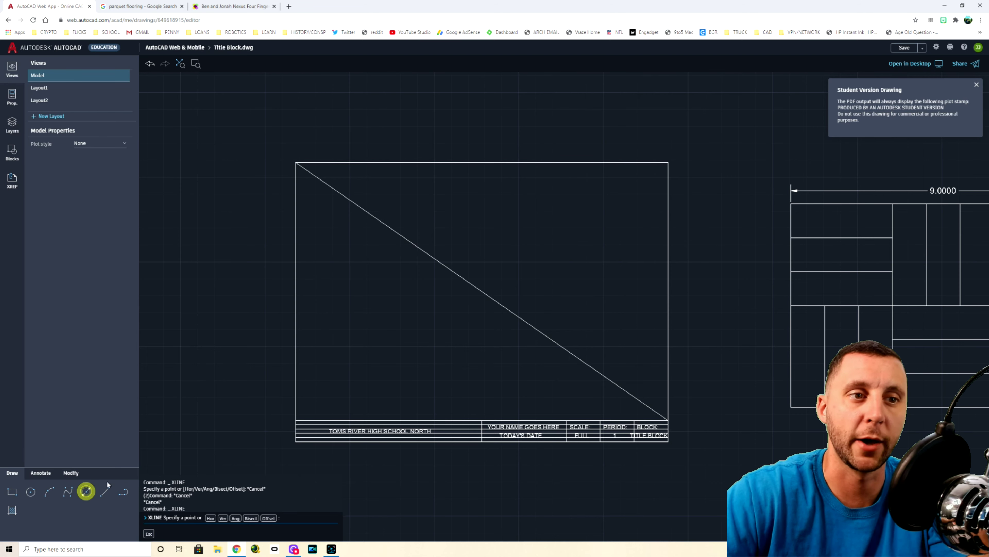
pyautogui.click(482, 290)
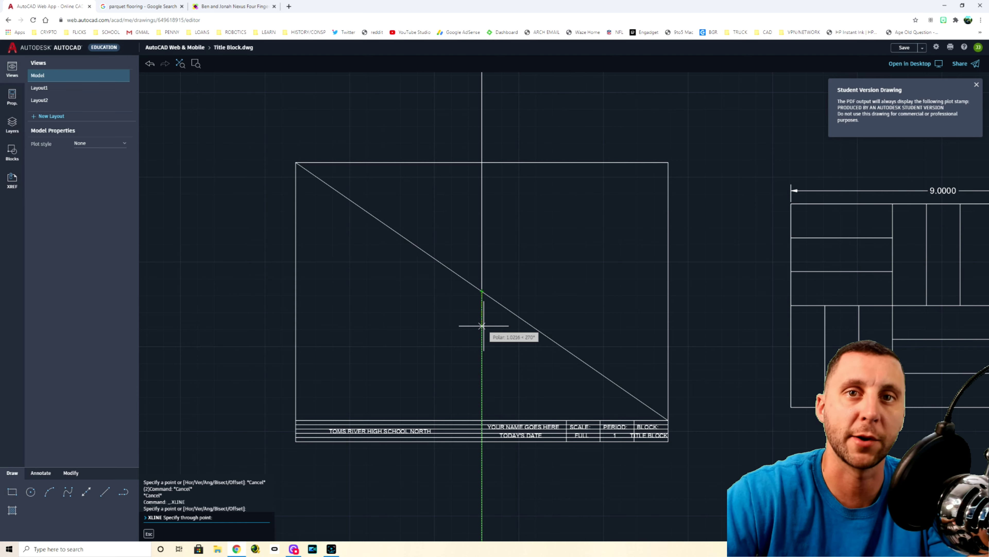
pyautogui.click(482, 325)
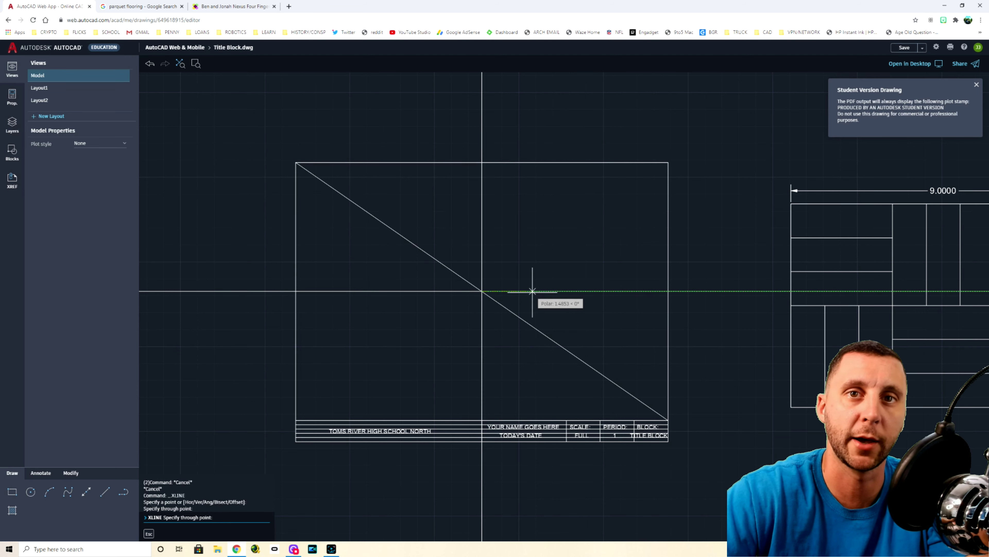
pyautogui.click(542, 291)
pyautogui.press('Escape')
pyautogui.press('Escape')
pyautogui.press('Escape')
# Step: Erase the diagonal guide line inside the title block's drawing area, keeping the two construction lines
pyautogui.click(561, 328)
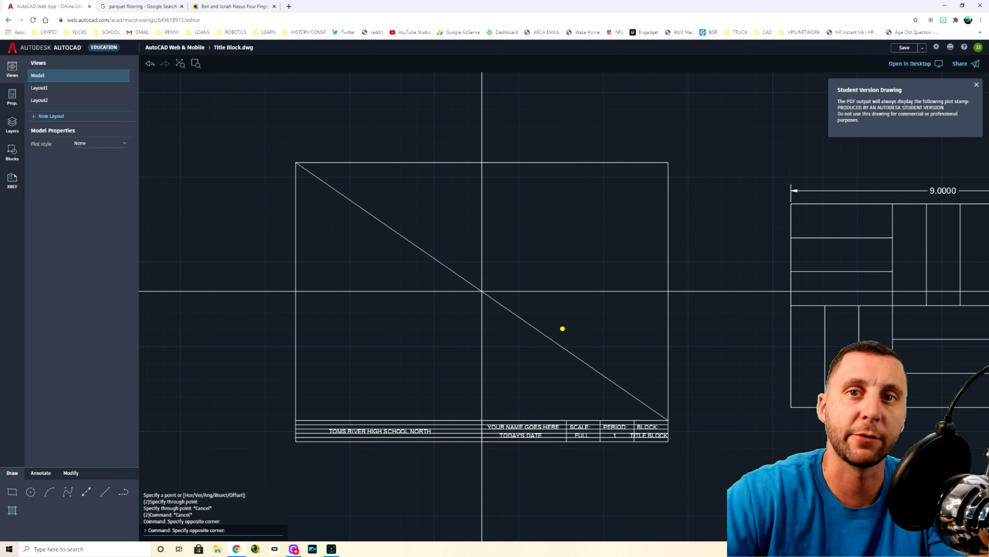
pyautogui.click(563, 328)
pyautogui.press('Delete')
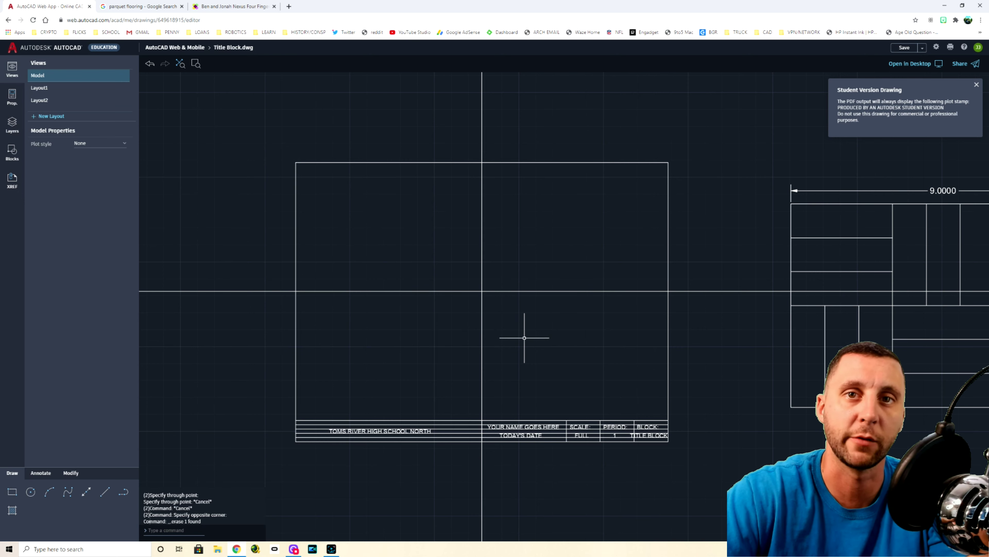
pyautogui.scroll(-3, 729, 268)
pyautogui.scroll(3, 878, 328)
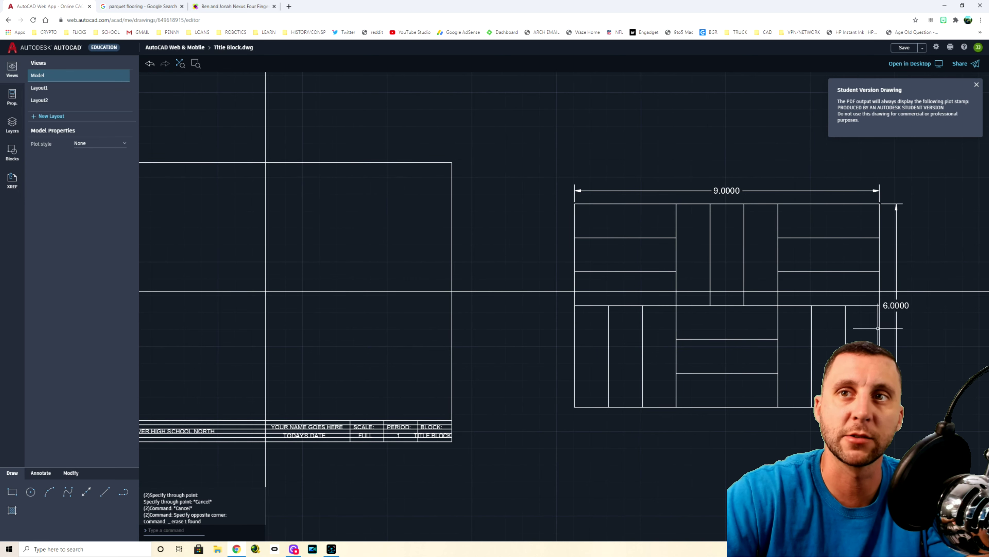
# Step: Offset the title block's vertical centre construction line 4.5 units to each side
pyautogui.moveTo(451, 306); pyautogui.dragTo(675, 269, button='middle')
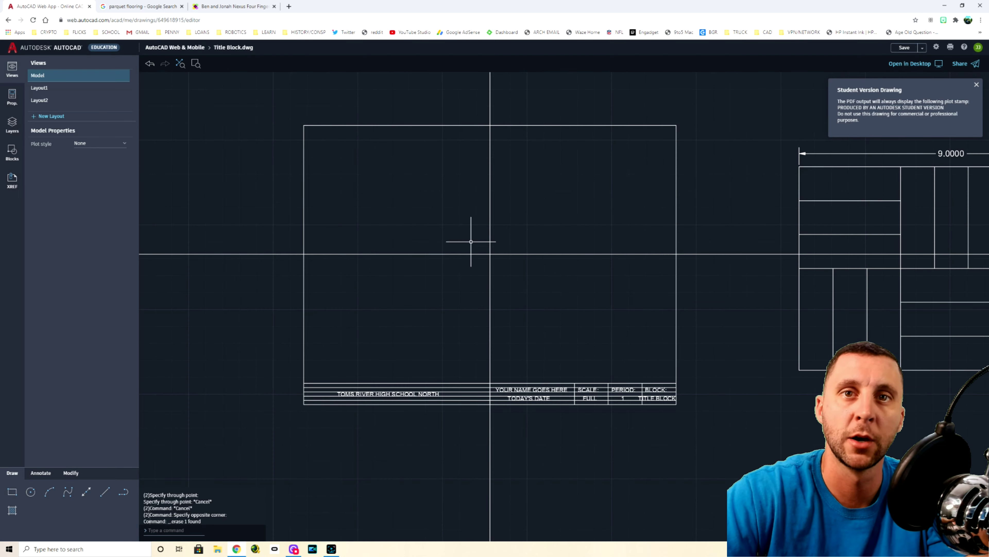
pyautogui.click(70, 472)
pyautogui.click(49, 511)
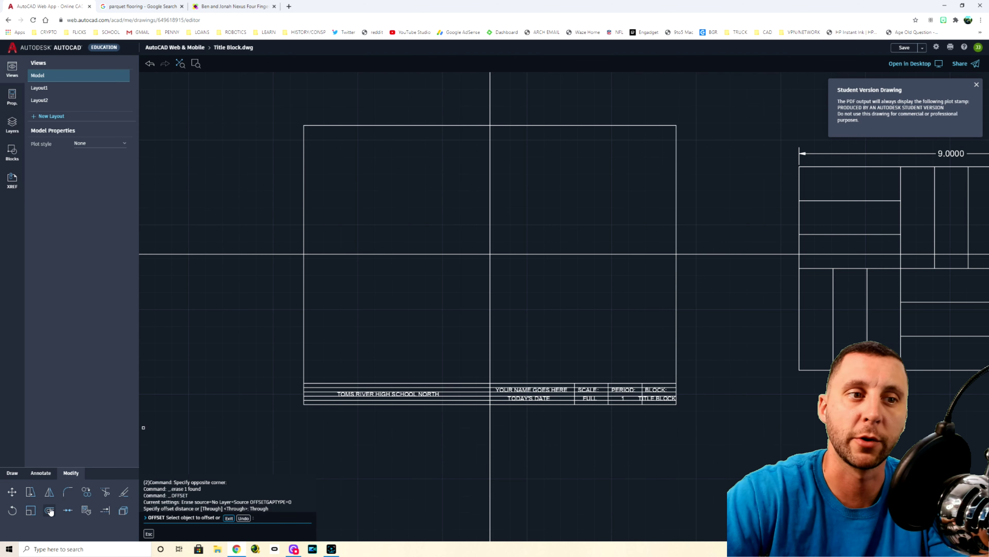
pyautogui.click(50, 511)
pyautogui.click(490, 269)
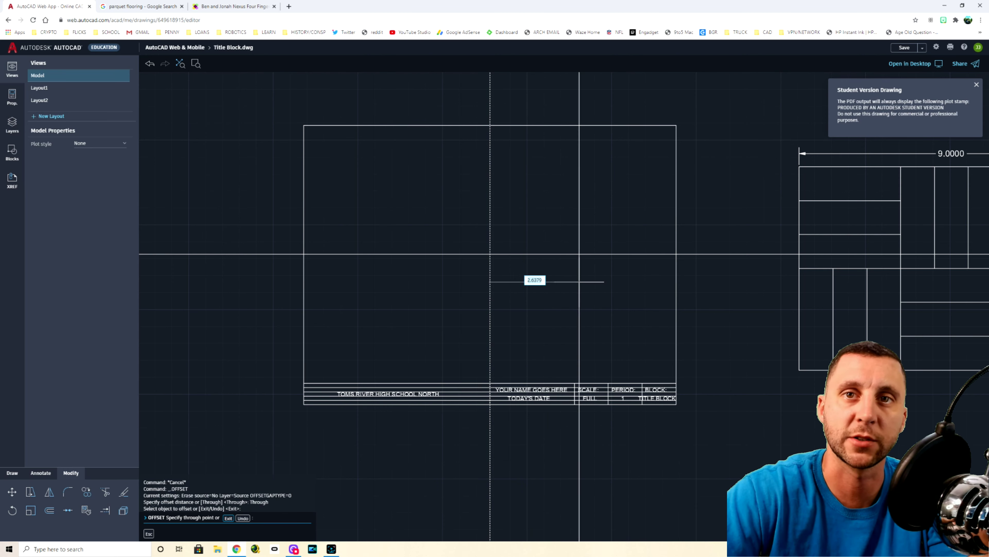
pyautogui.write('4.5')
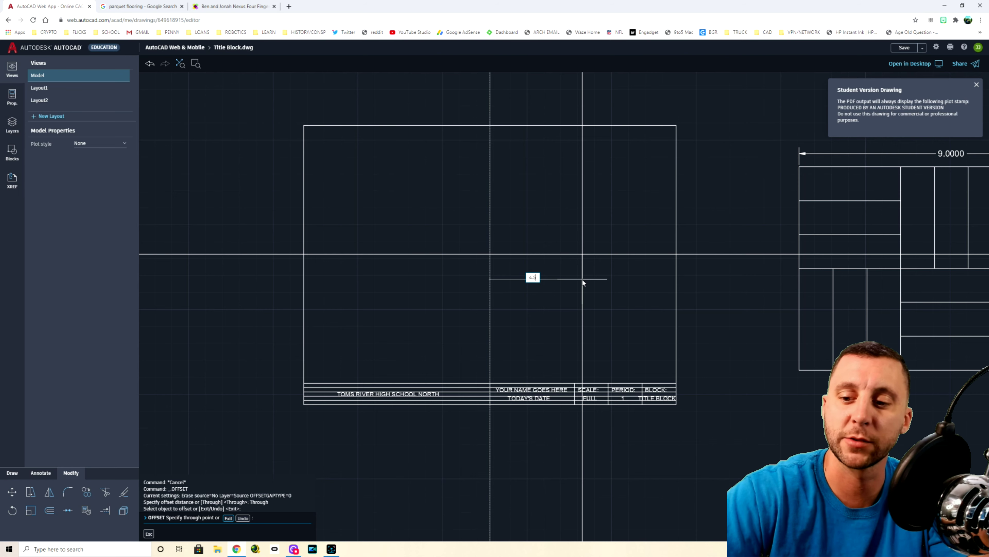
pyautogui.press('Return')
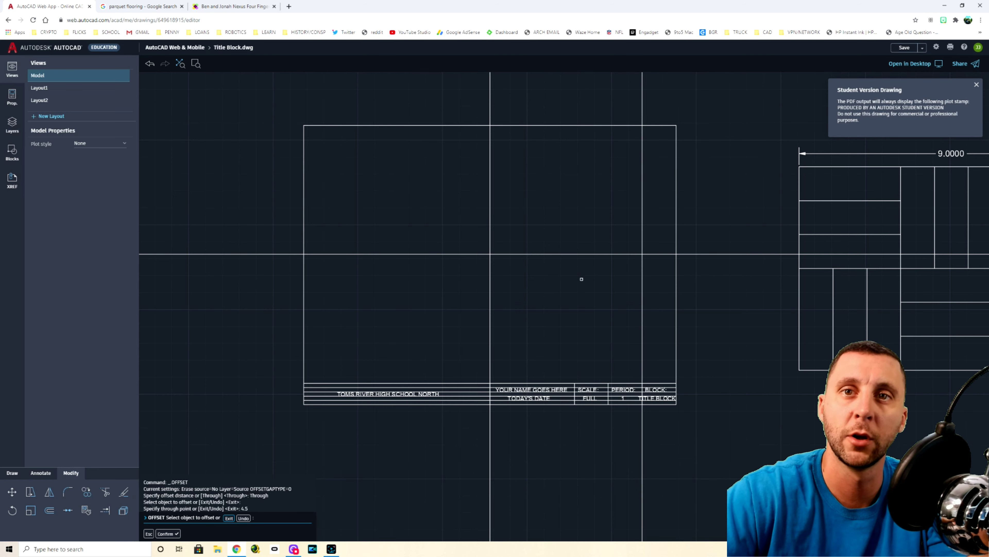
pyautogui.click(491, 297)
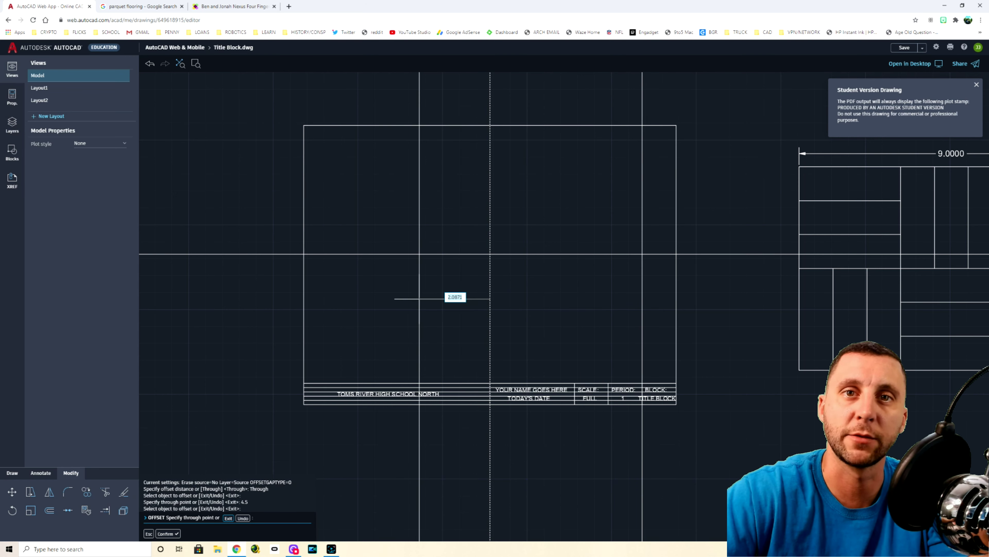
pyautogui.write('4-1/2')
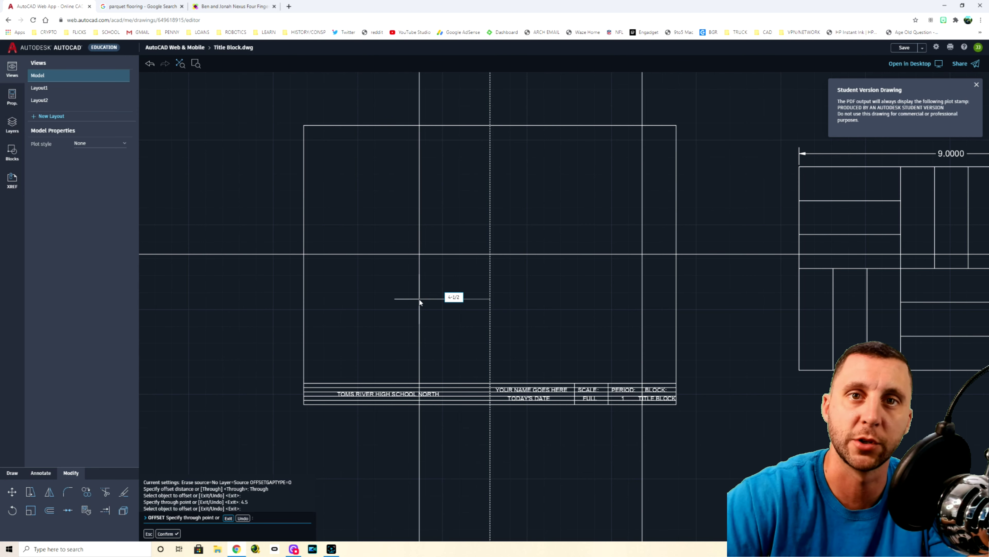
pyautogui.press('Return')
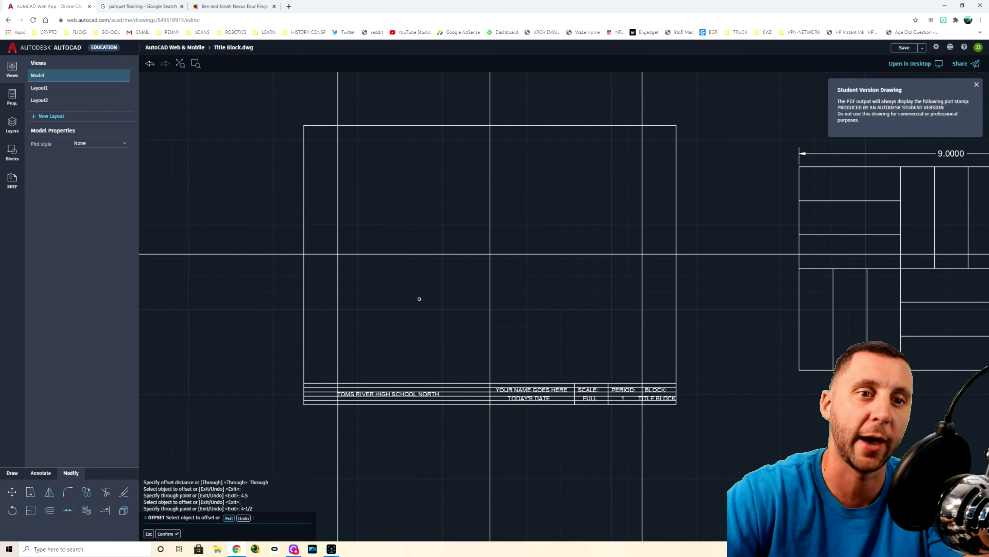
# Step: Offset the horizontal centre construction line 3 units above and 3 units below
pyautogui.moveTo(483, 281)
pyautogui.mouseDown(button='middle')
pyautogui.moveTo(581, 254)
pyautogui.moveTo(409, 250)
pyautogui.moveTo(612, 236)
pyautogui.moveTo(663, 252)
pyautogui.mouseUp(button='middle')
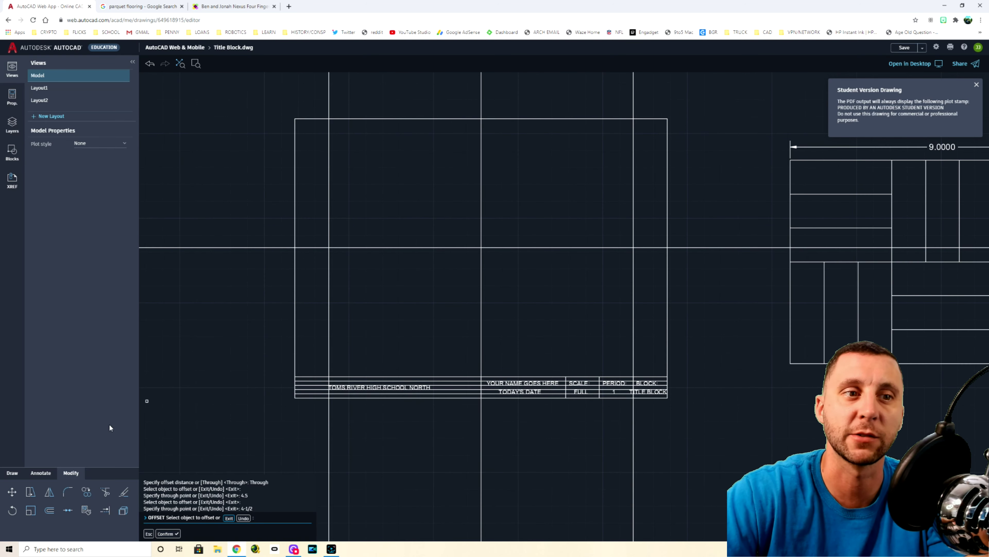
pyautogui.click(54, 511)
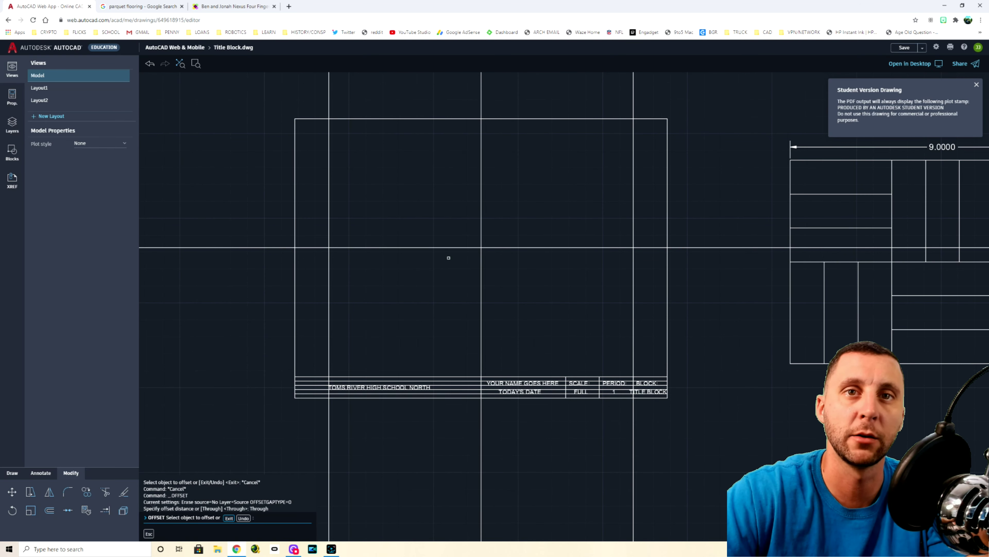
pyautogui.click(447, 247)
pyautogui.write('3')
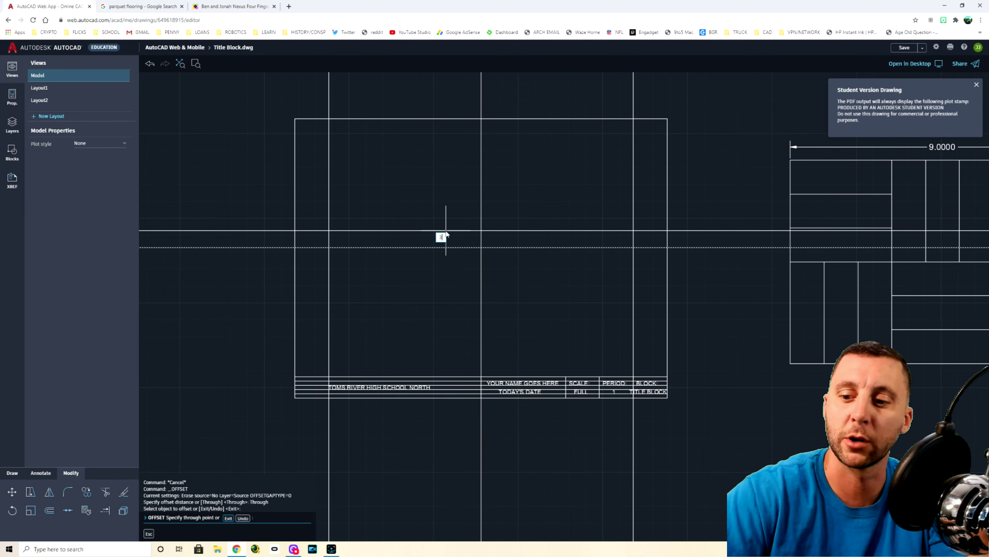
pyautogui.press('Return')
pyautogui.click(449, 246)
pyautogui.write('3')
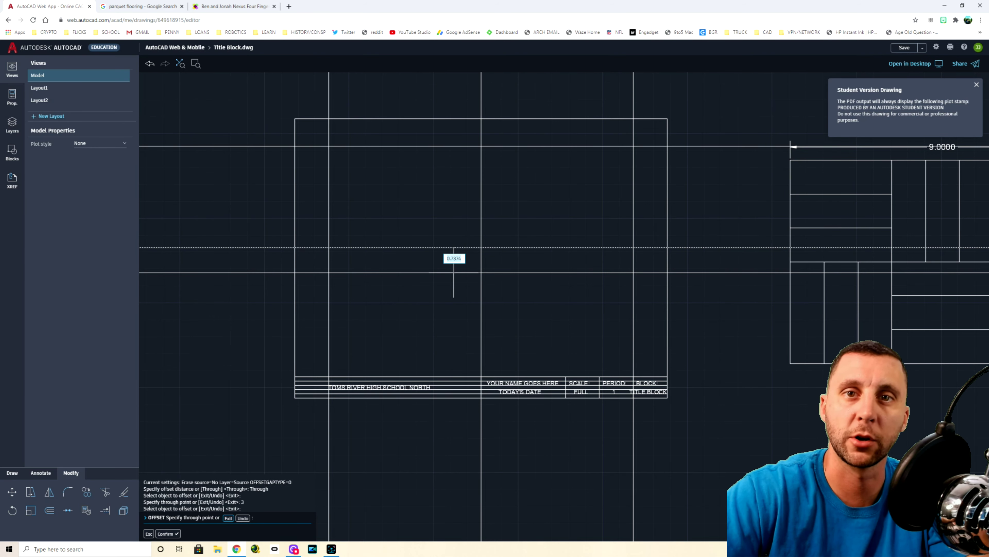
pyautogui.press('Return')
pyautogui.press('Escape')
pyautogui.press('Escape')
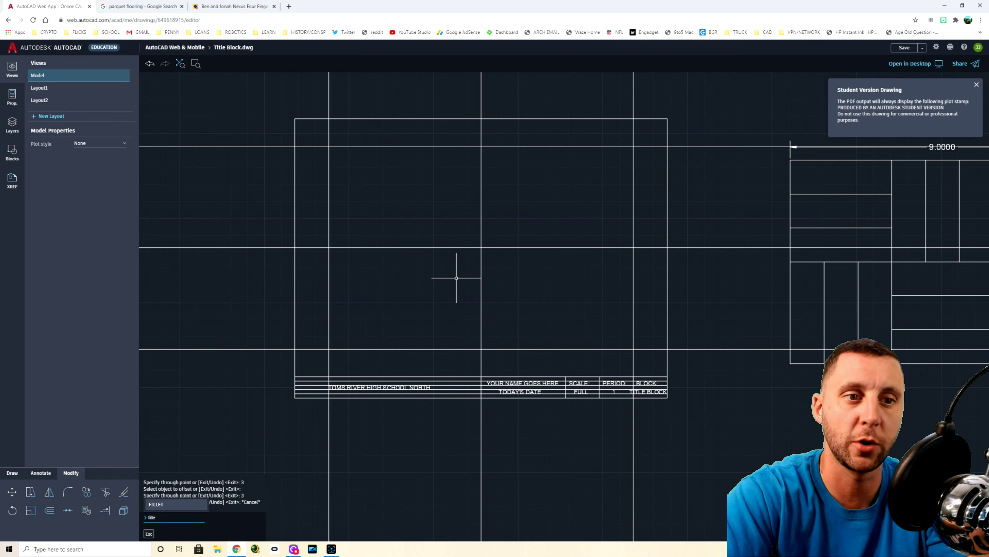
# Step: Try a fillet of radius 1 on the upper-left corner of the offset construction lines, and undo it
pyautogui.press('Return')
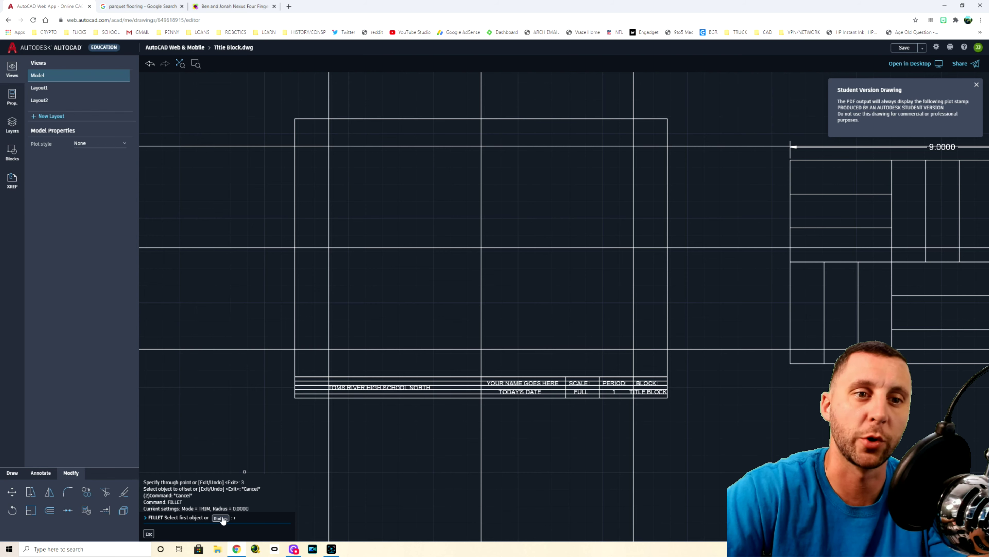
pyautogui.press('Return')
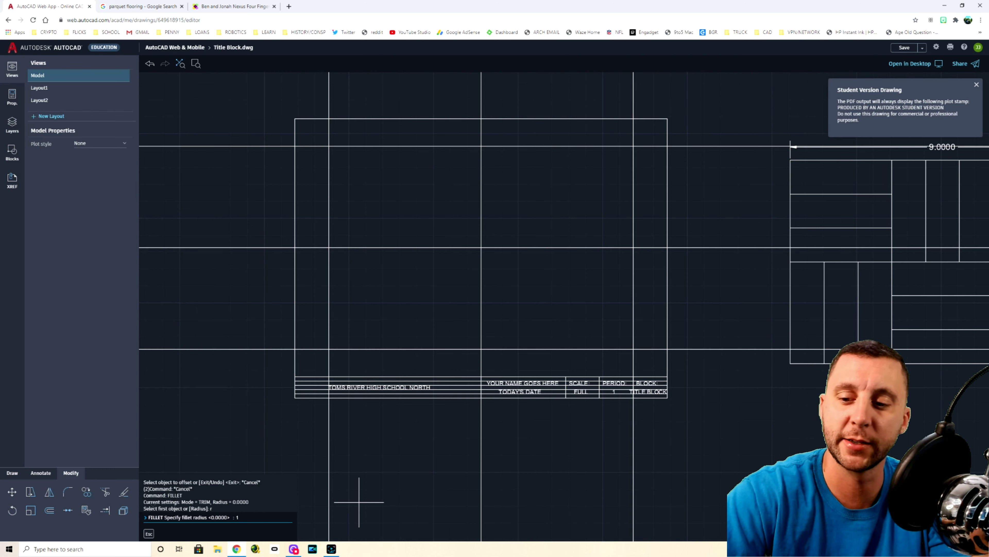
pyautogui.write('1')
pyautogui.press('Return')
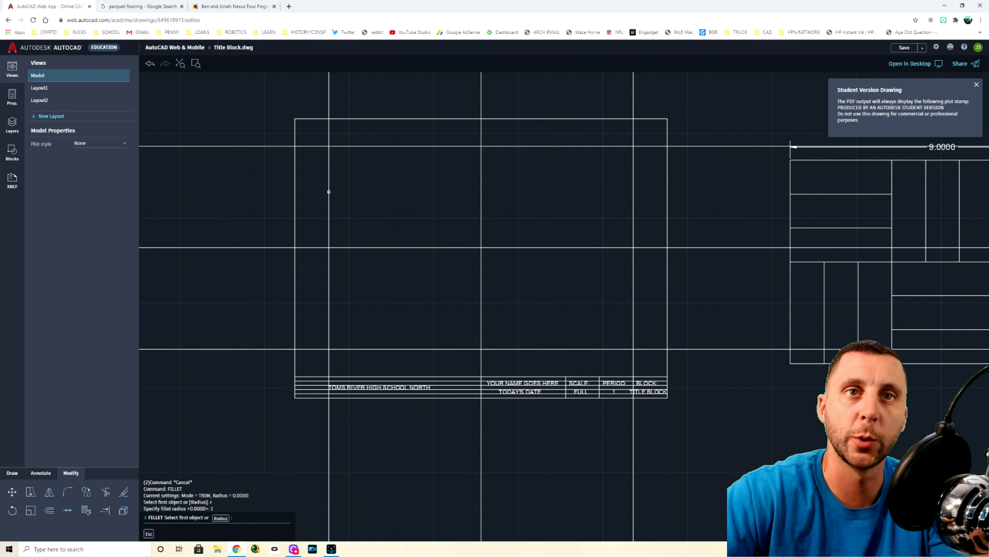
pyautogui.click(329, 192)
pyautogui.click(396, 147)
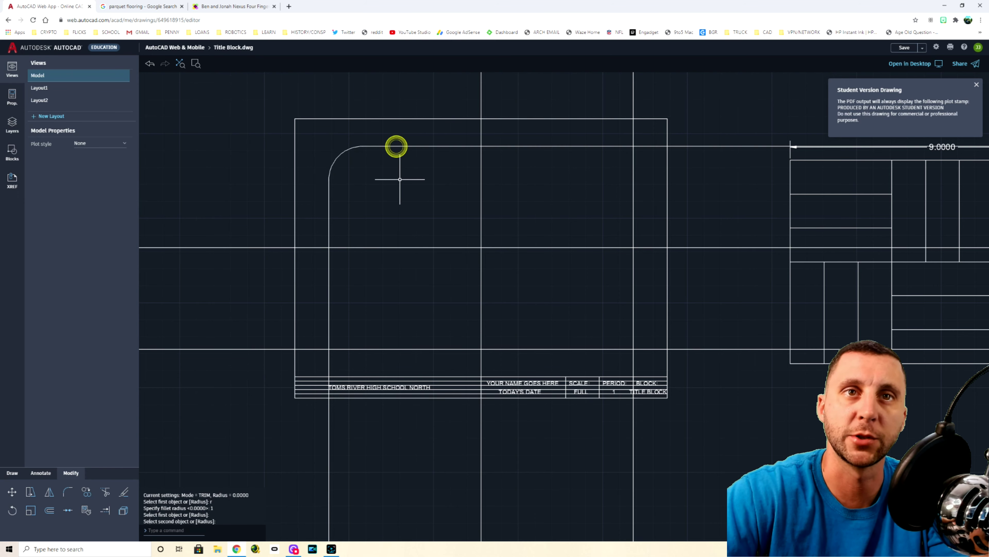
pyautogui.hotkey('ctrl', 'z')
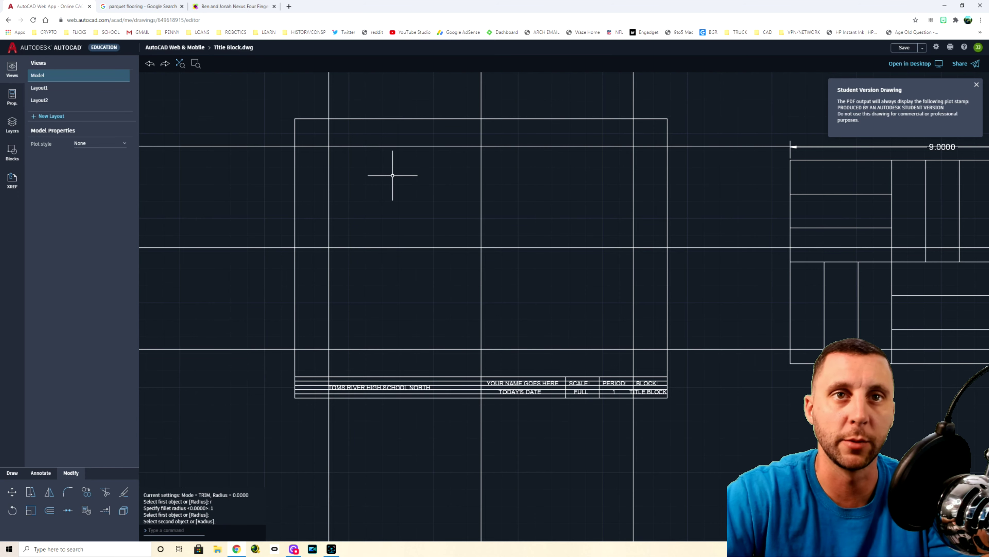
# Step: Fillet the upper and left offset lines with radius 0 to form a square upper-left corner
pyautogui.press('Return')
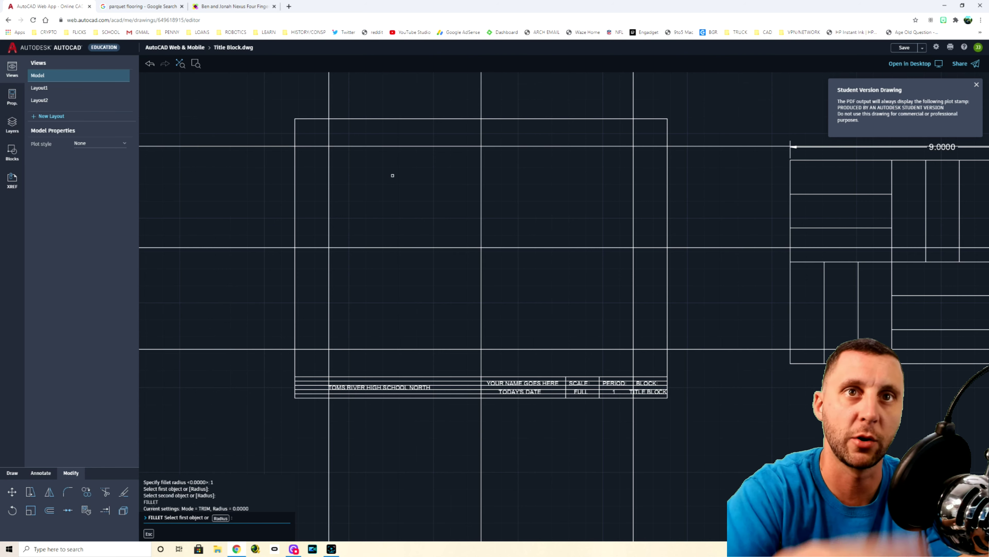
pyautogui.write('r')
pyautogui.press('Return')
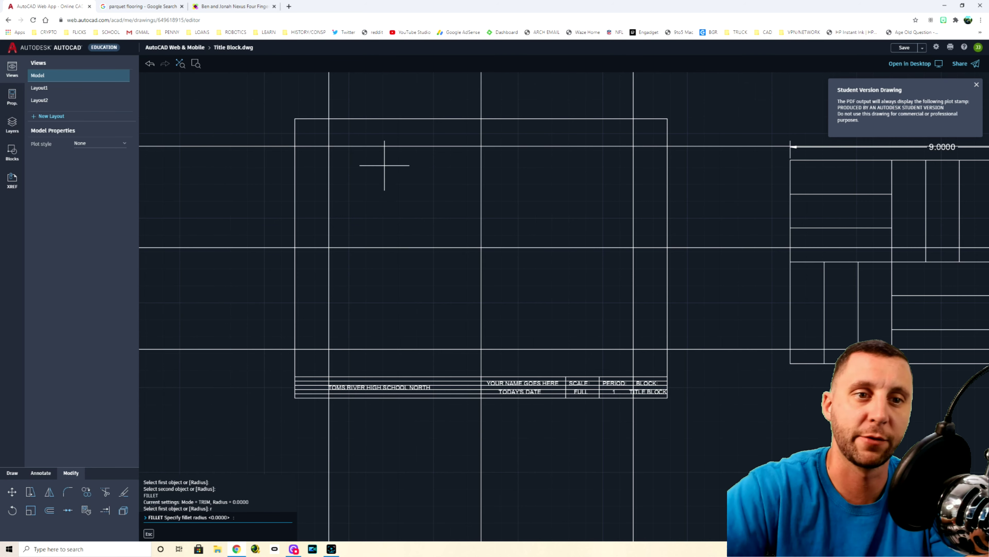
pyautogui.press('Return')
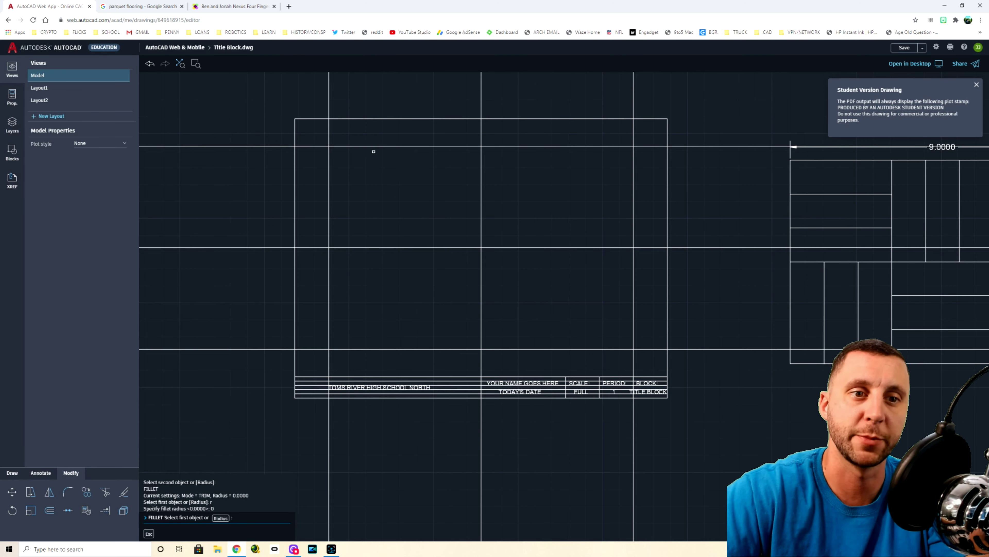
pyautogui.click(375, 146)
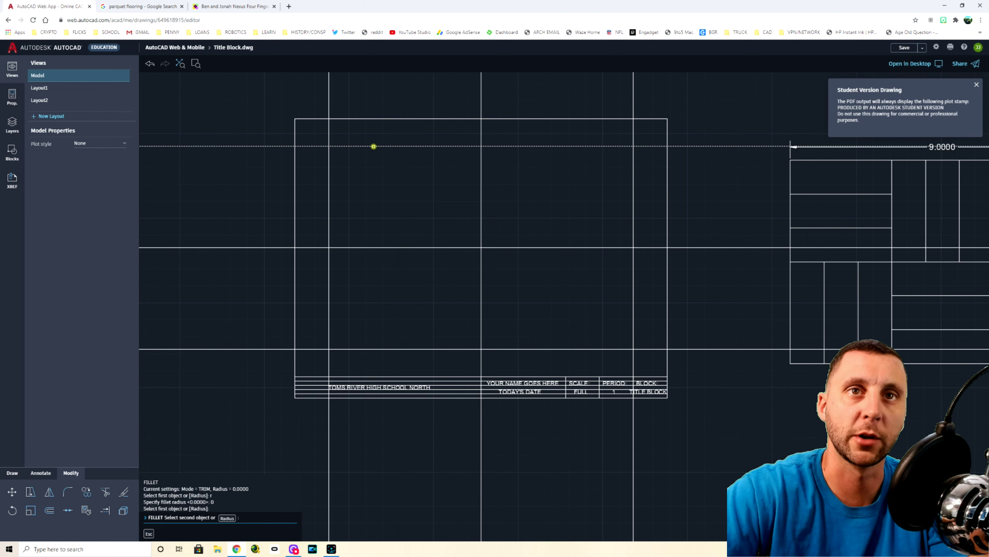
pyautogui.click(329, 192)
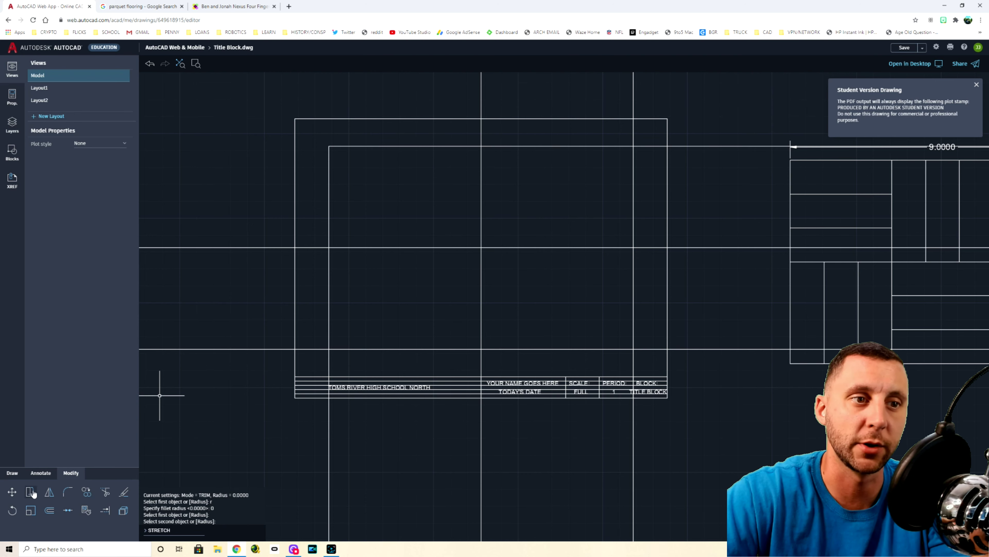
# Step: Fillet the left and lower offset lines with radius 0 to form a square lower-left corner
pyautogui.click(67, 492)
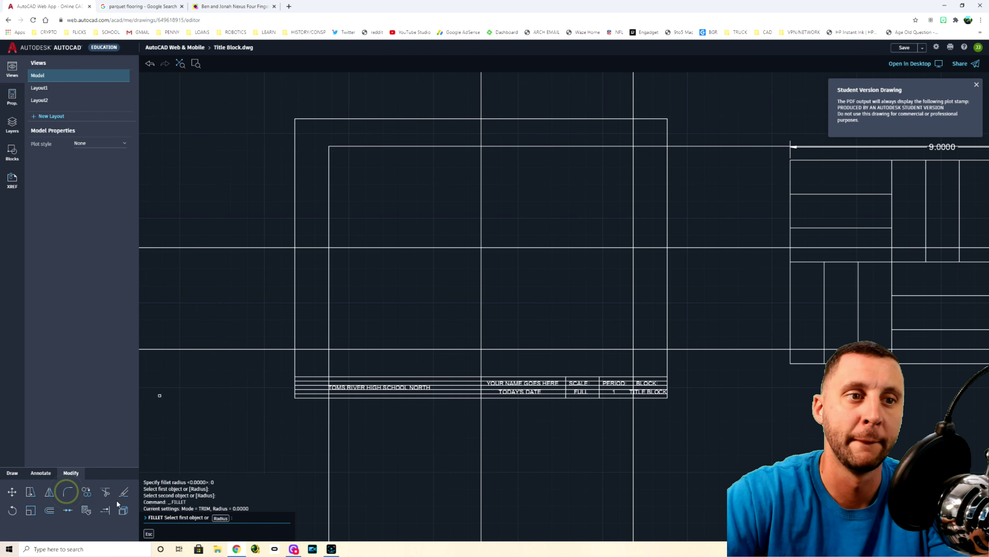
pyautogui.click(220, 518)
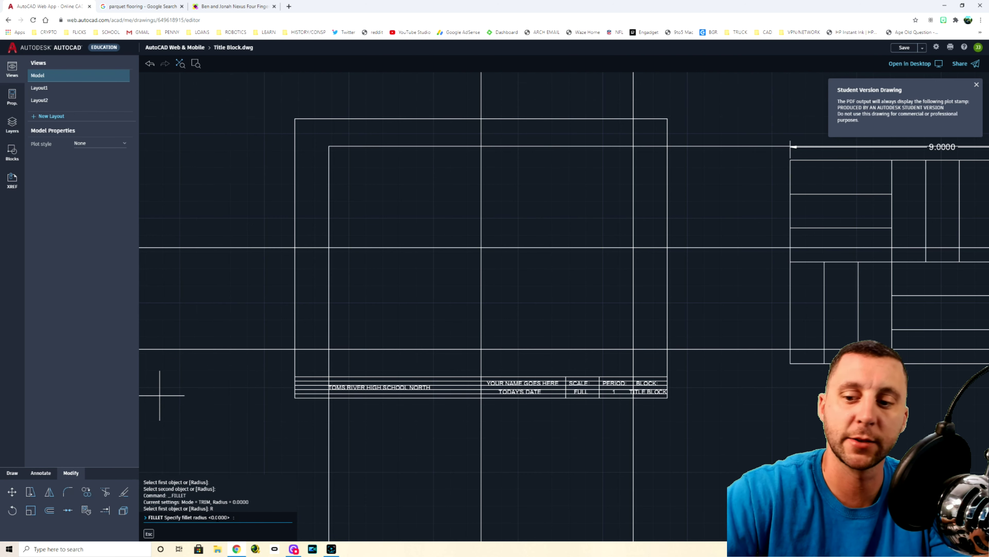
pyautogui.write('0')
pyautogui.press('Return')
pyautogui.click(329, 335)
pyautogui.click(342, 349)
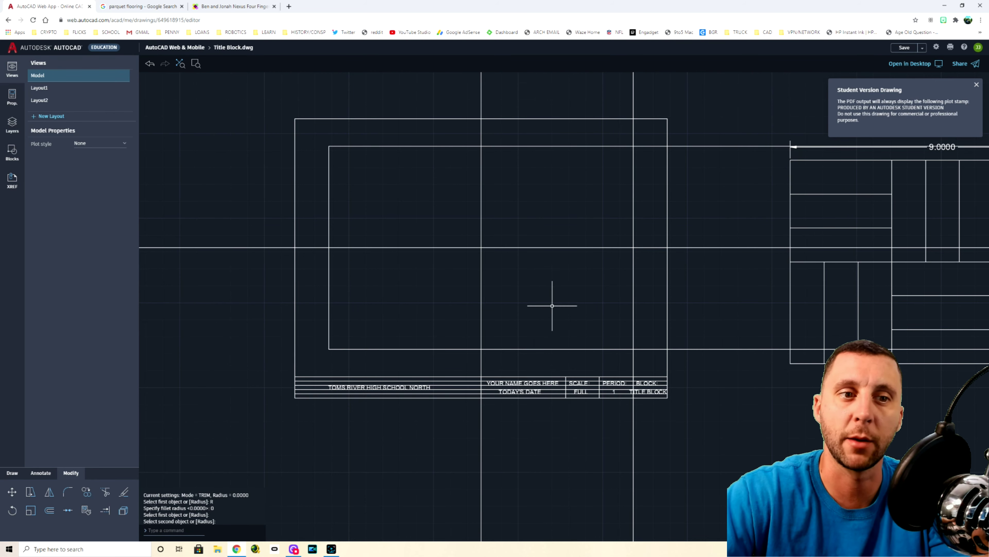
# Step: Square off the lower-right and upper-right corners of the offset lines with the same zero-radius fillet
pyautogui.press('Return')
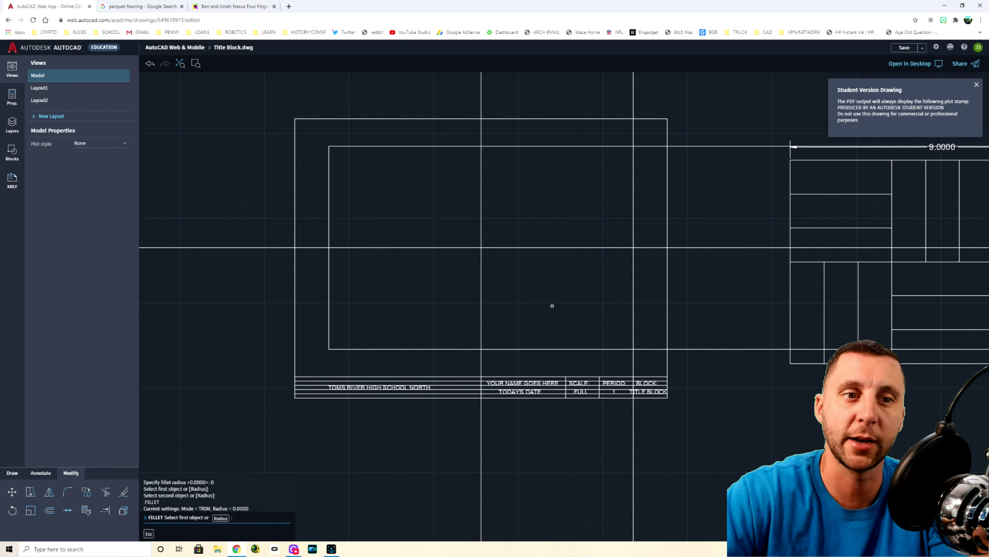
pyautogui.click(633, 328)
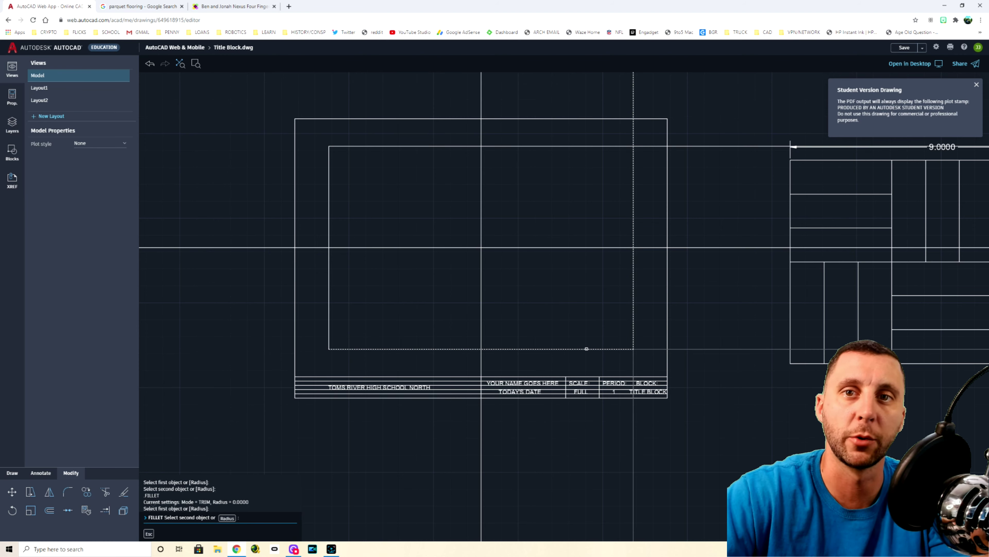
pyautogui.click(587, 348)
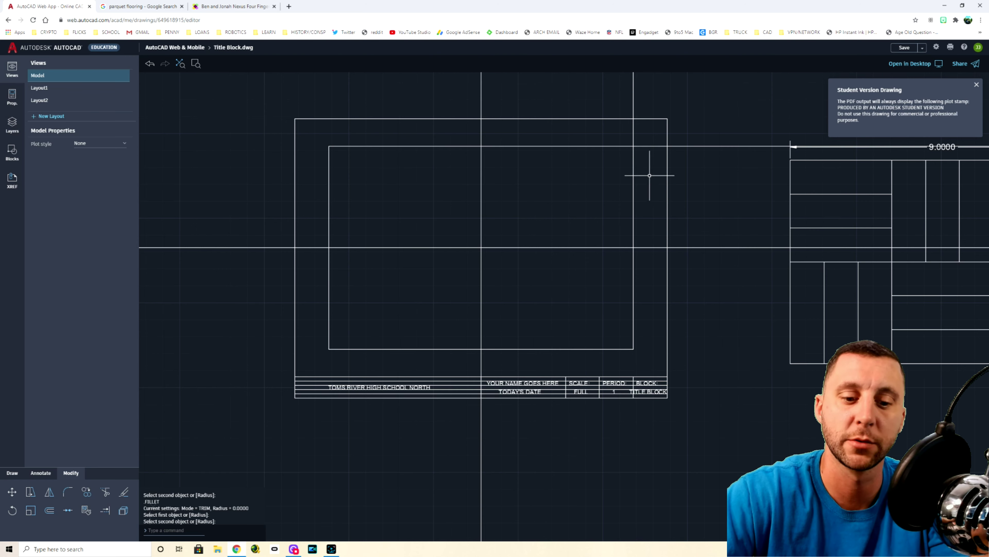
pyautogui.press('Return')
pyautogui.click(635, 170)
pyautogui.click(591, 146)
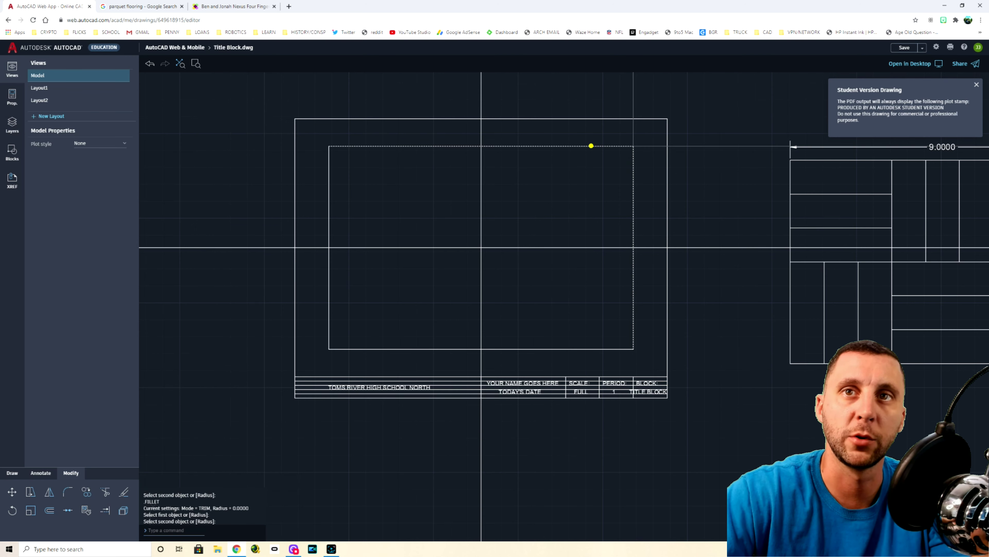
# Step: Select the two centre lines, then undo all the corner fillets back to the full set of offset construction lines
pyautogui.click(530, 215)
pyautogui.click(450, 277)
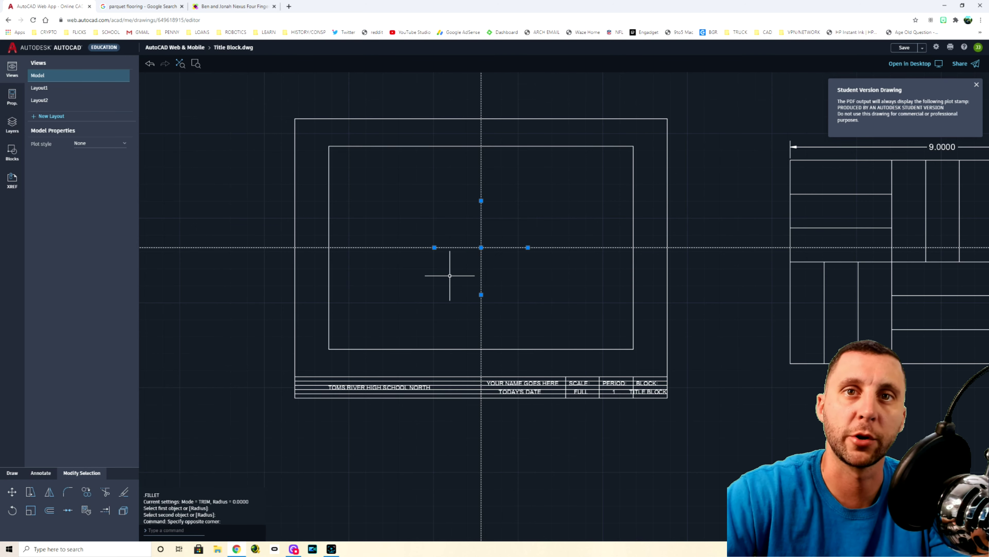
pyautogui.hotkey('ctrl', 'z')
pyautogui.hotkey('ctrl', 'z')
pyautogui.hotkey('ctrl', 'z')
pyautogui.hotkey('ctrl', 'z')
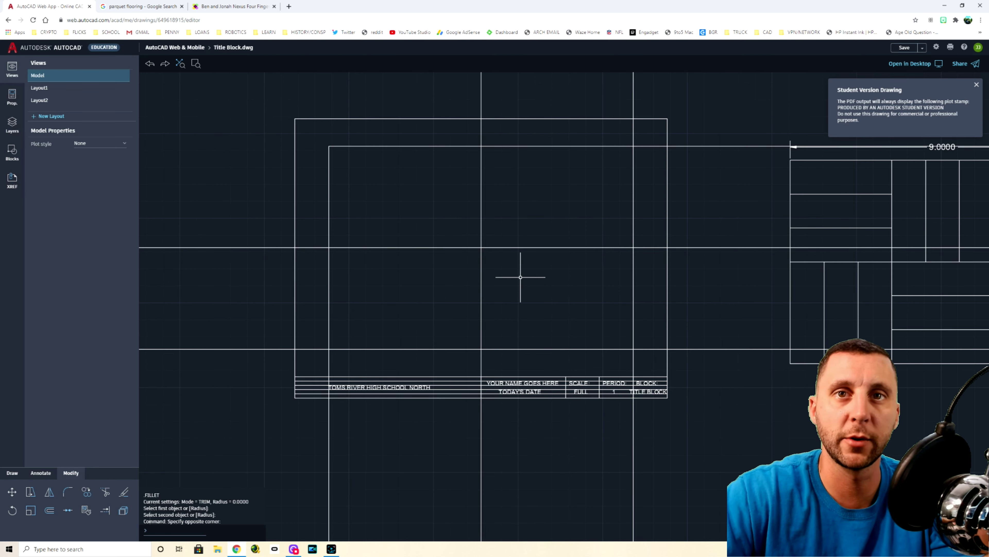
pyautogui.hotkey('ctrl', 'z')
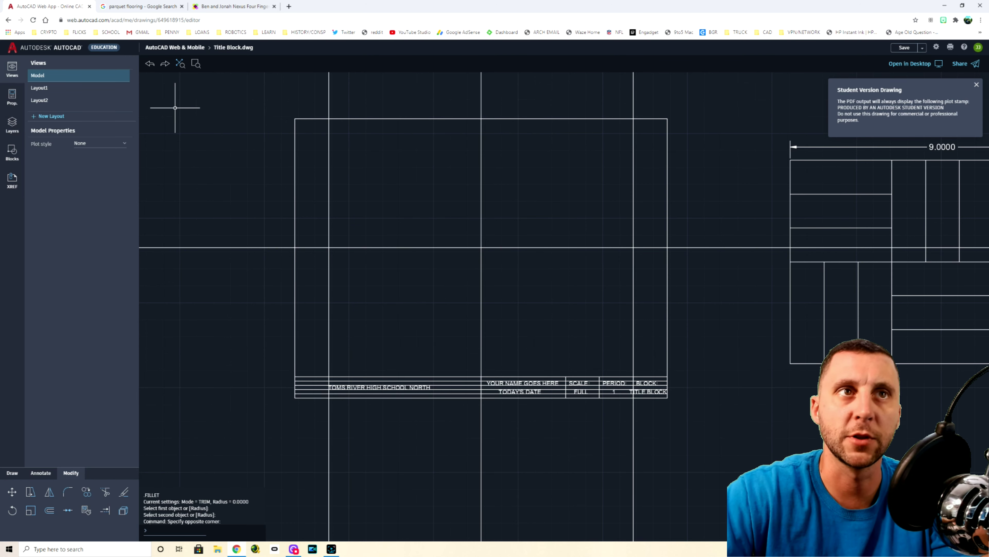
pyautogui.click(165, 63)
# Step: Trim the three horizontal construction lines so they stop at the left vertical offset line
pyautogui.write('tr')
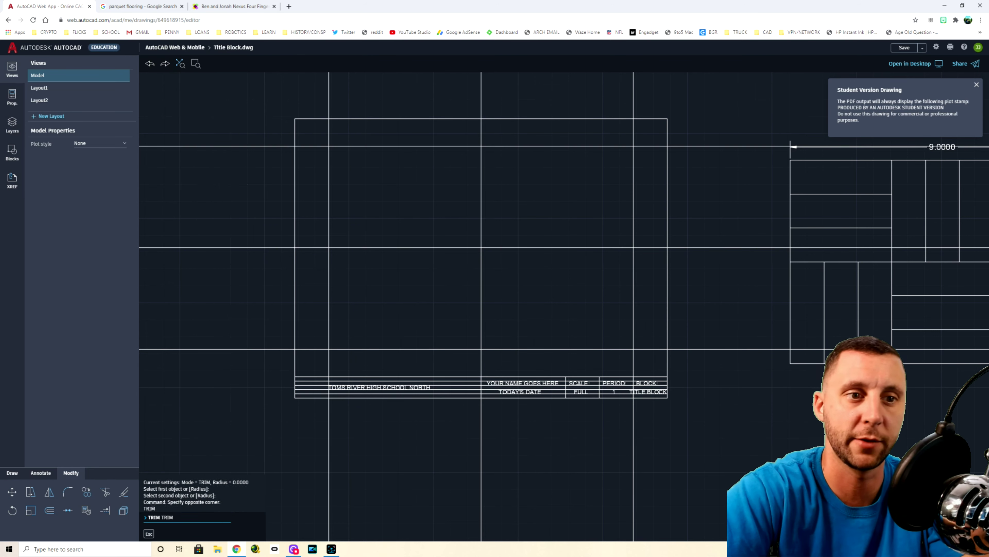
pyautogui.press('Return')
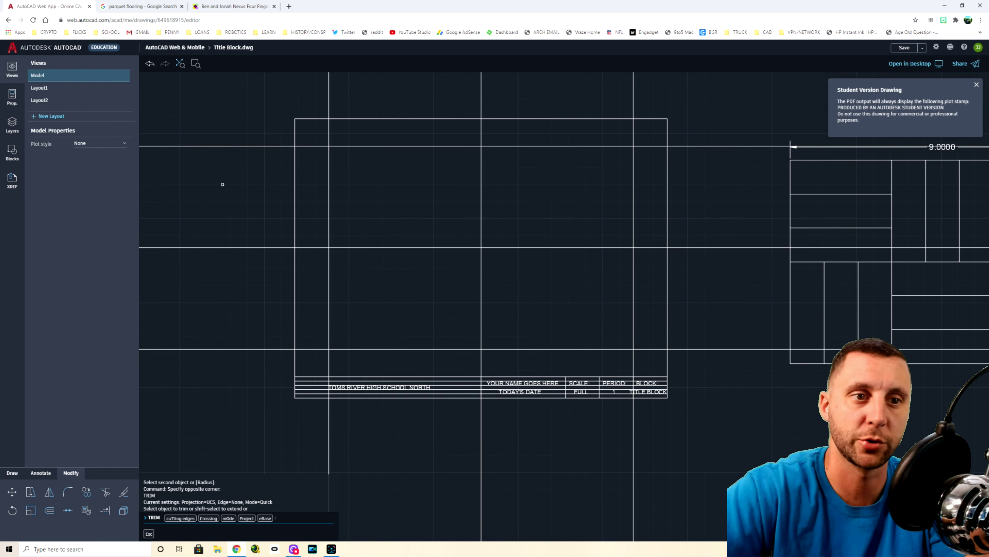
pyautogui.click(313, 146)
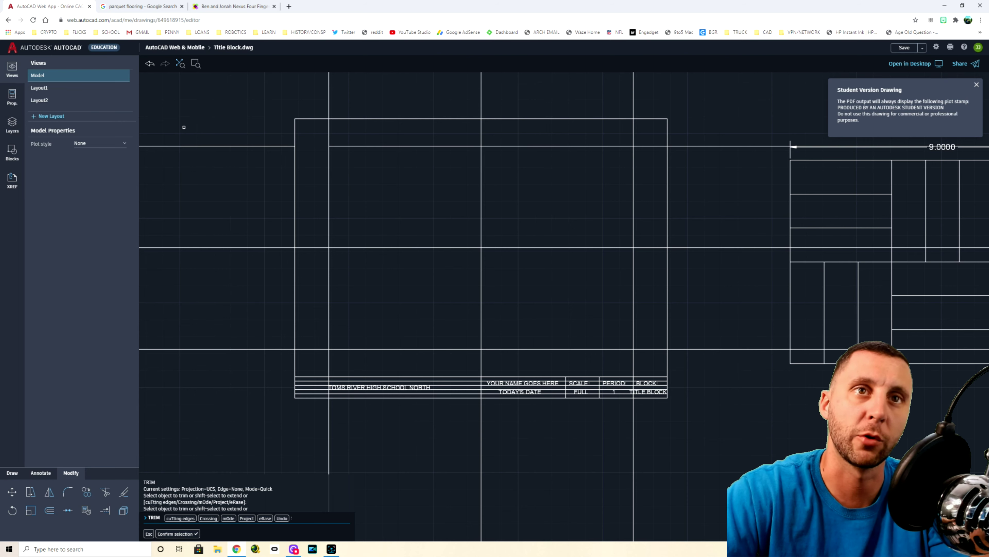
pyautogui.moveTo(264, 235); pyautogui.dragTo(242, 255)
pyautogui.moveTo(321, 237); pyautogui.dragTo(301, 293)
pyautogui.moveTo(256, 331); pyautogui.dragTo(232, 364)
pyautogui.click(324, 344)
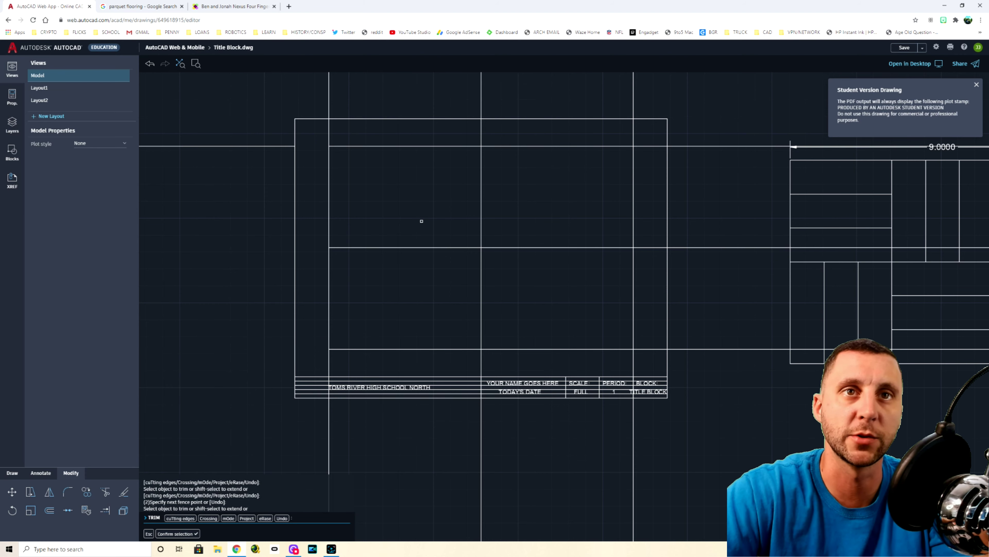
pyautogui.press('Escape')
# Step: Delete the leftover piece of the upper horizontal line outside the title block's left border
pyautogui.click(260, 121)
pyautogui.click(221, 188)
pyautogui.press('Delete')
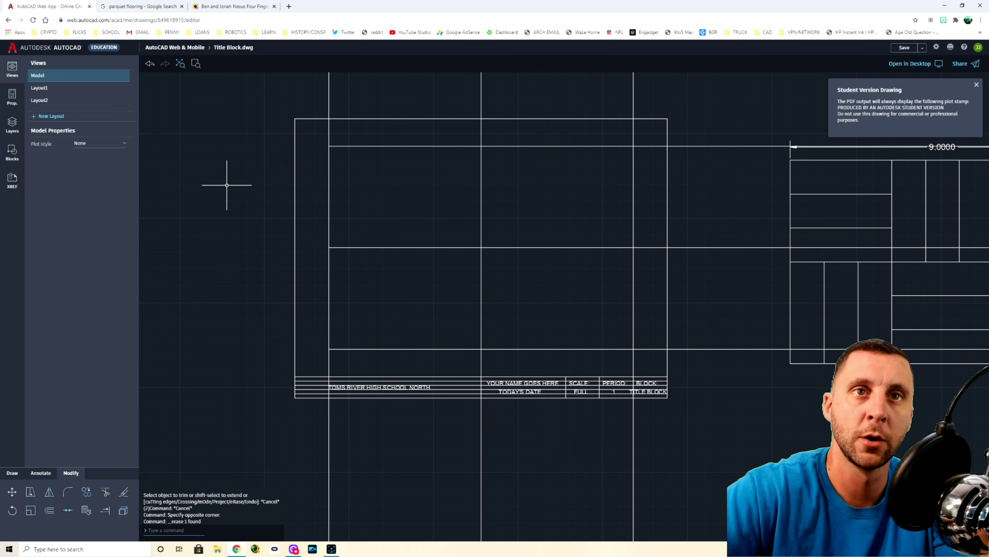
# Step: Fillet the upper offset line with the left and right offset lines at radius 0 to square both upper corners
pyautogui.write('f')
pyautogui.press('Return')
pyautogui.write('r')
pyautogui.press('Return')
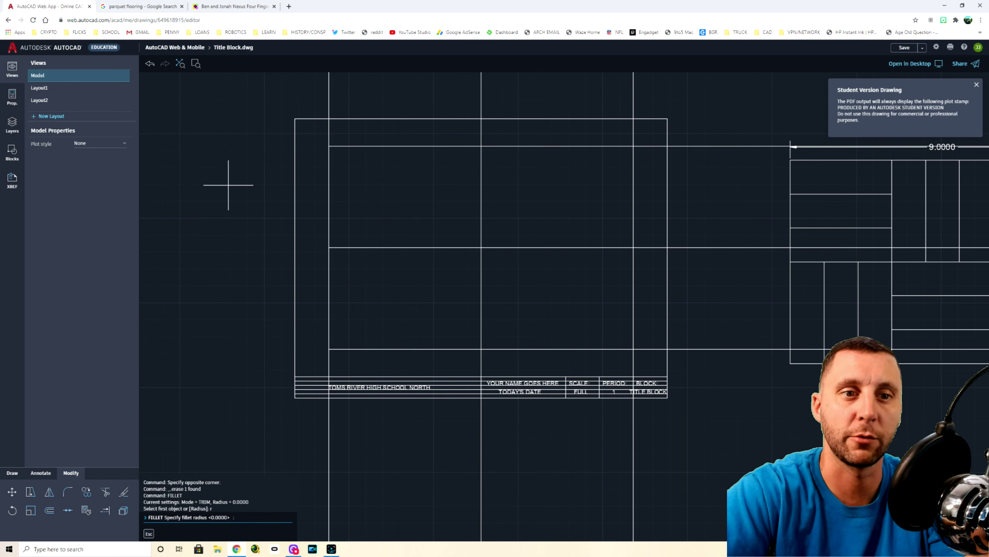
pyautogui.write('0')
pyautogui.press('Return')
pyautogui.click(329, 158)
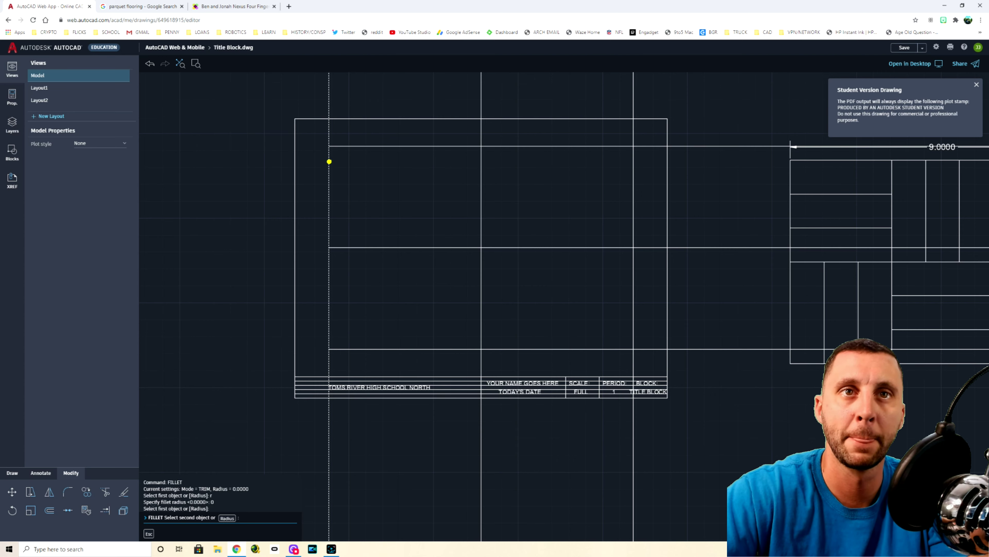
pyautogui.click(348, 146)
pyautogui.click(609, 146)
pyautogui.click(634, 166)
# Step: Square the lower-right and lower-left corners of the outline with the same zero-radius fillet
pyautogui.press('Return')
pyautogui.click(634, 331)
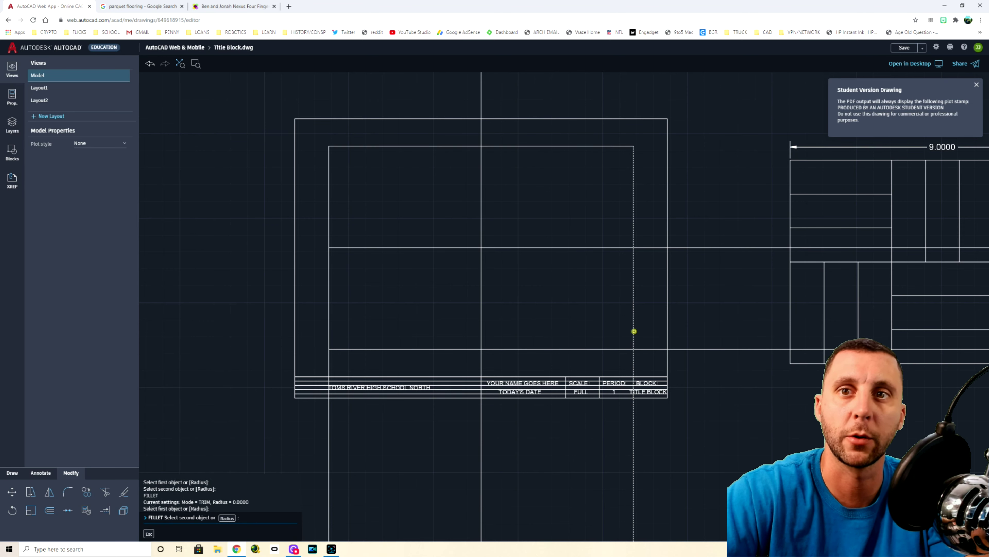
pyautogui.click(623, 349)
pyautogui.press('Return')
pyautogui.click(356, 349)
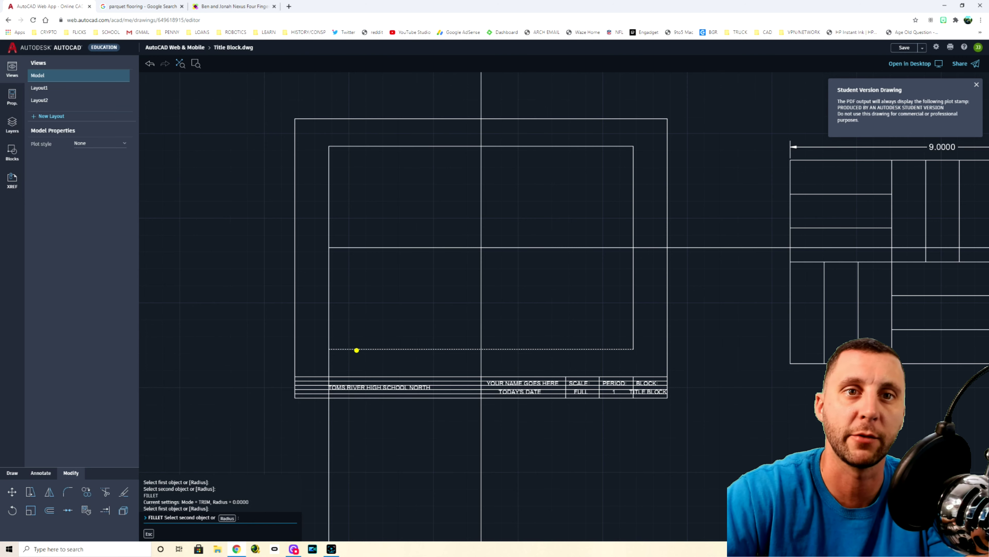
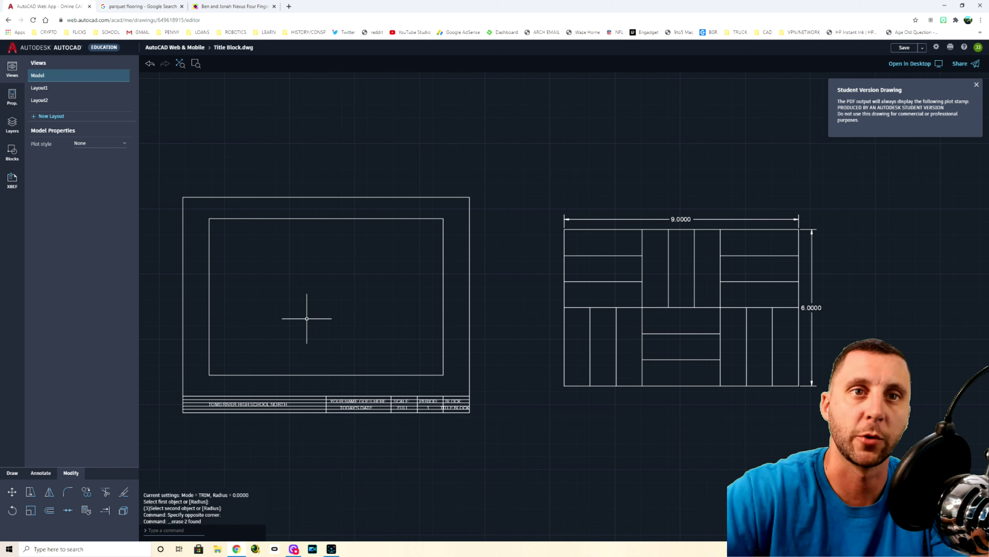
# Step: Undo the deletion of the two centre lines and trim the horizontal one at the outline's right edge
pyautogui.hotkey('ctrl', 'z')
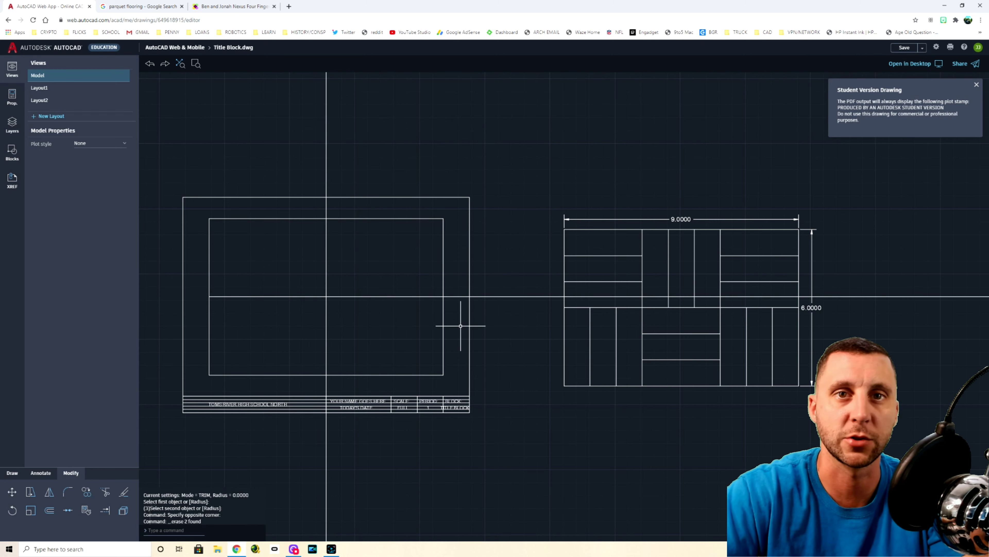
pyautogui.write('tr')
pyautogui.press('Return')
pyautogui.click(516, 288)
pyautogui.click(453, 293)
pyautogui.press('Escape')
pyautogui.press('Escape')
# Step: Delete the leftover horizontal centre line segment that crosses the reference parquet drawing
pyautogui.click(888, 309)
pyautogui.click(864, 270)
pyautogui.press('Delete')
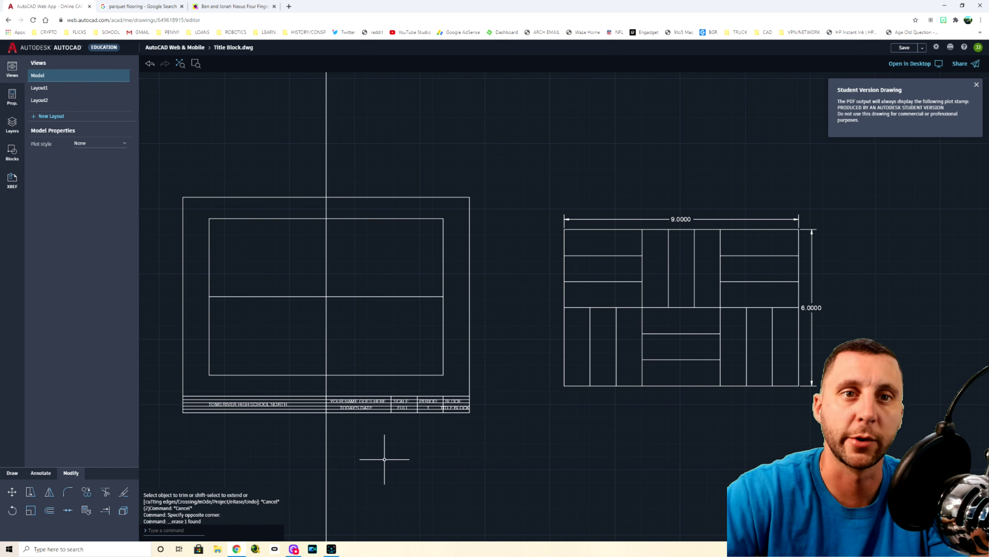
# Step: Trim the lower end of the vertical centre line, using the outline's bottom edge as the cutting edge
pyautogui.write('tr')
pyautogui.press('Return')
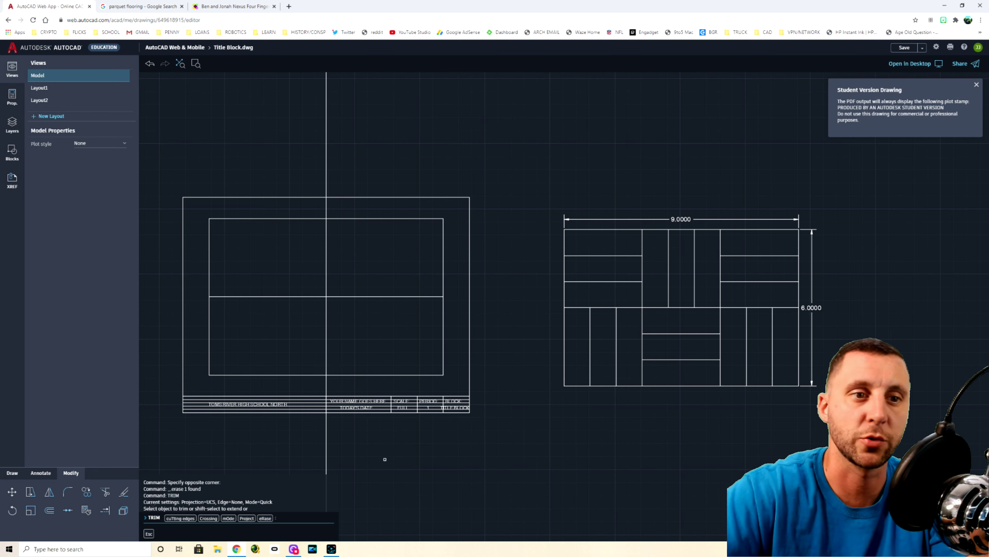
pyautogui.click(188, 519)
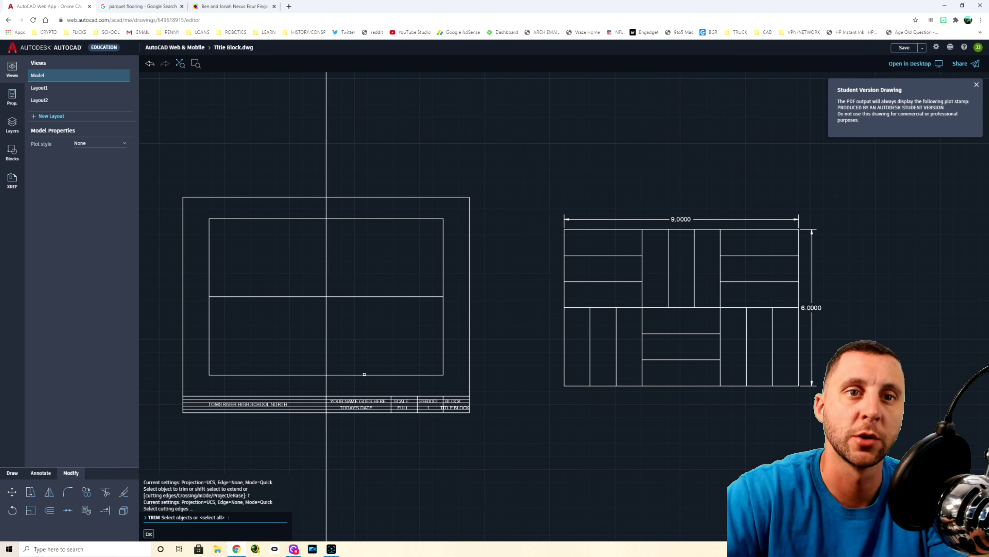
pyautogui.click(364, 376)
pyautogui.press('Return')
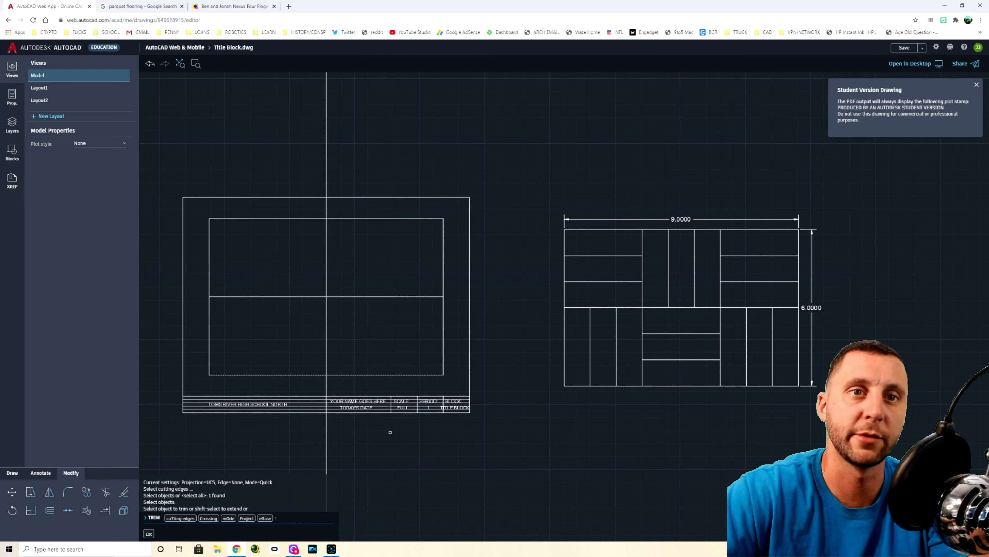
pyautogui.click(326, 447)
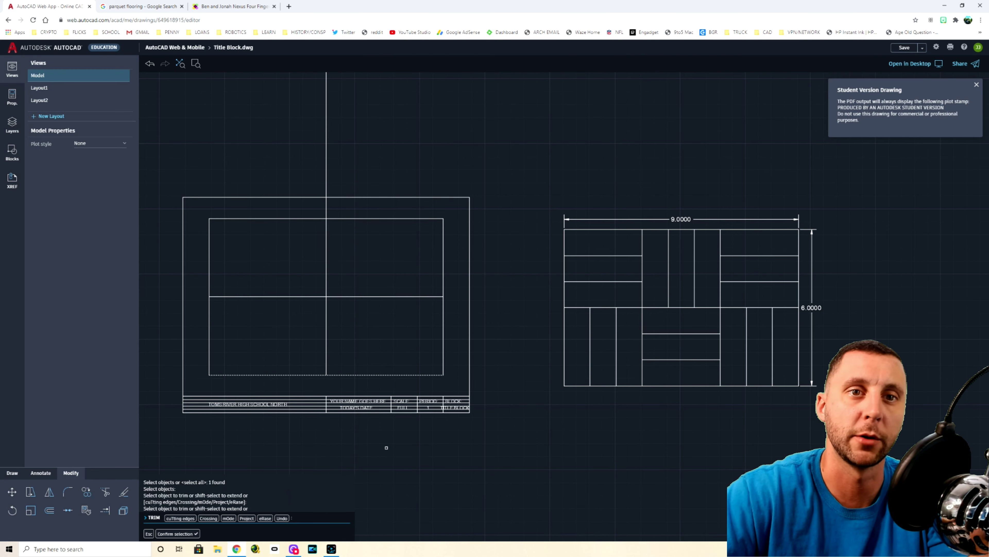
pyautogui.press('Escape')
pyautogui.press('Escape')
# Step: Trim the upper end of the vertical centre line, using the outline's top edge as the cutting edge
pyautogui.press('Return')
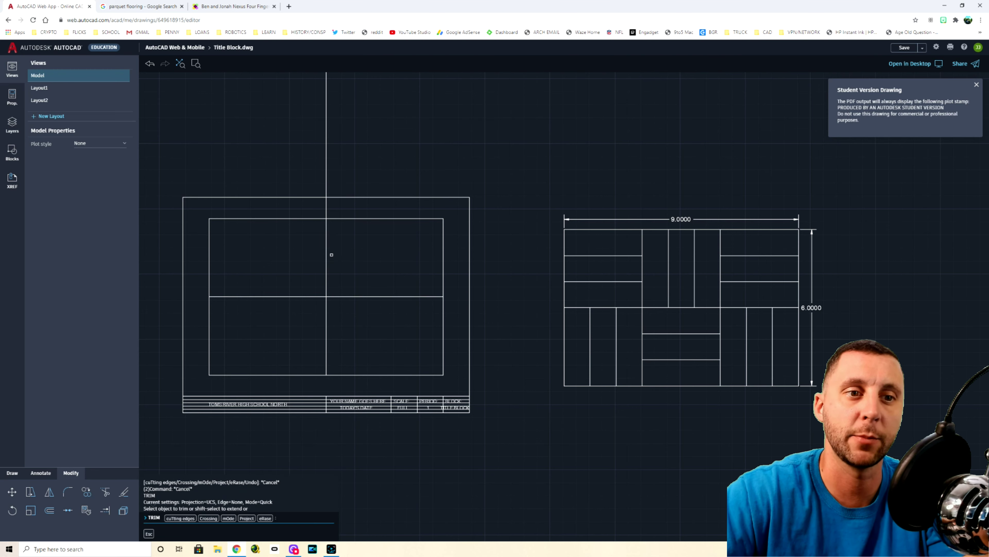
pyautogui.click(176, 520)
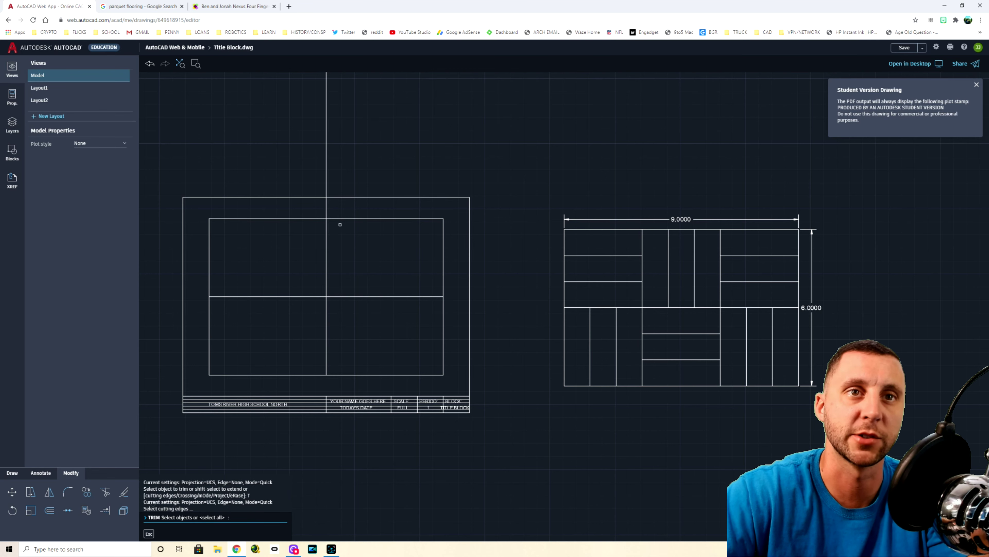
pyautogui.click(340, 218)
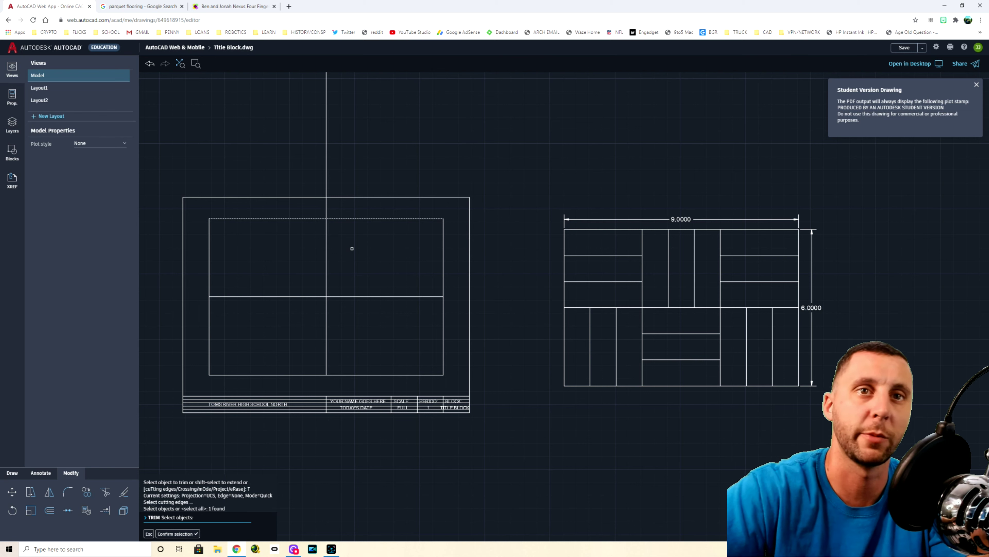
pyautogui.press('Return')
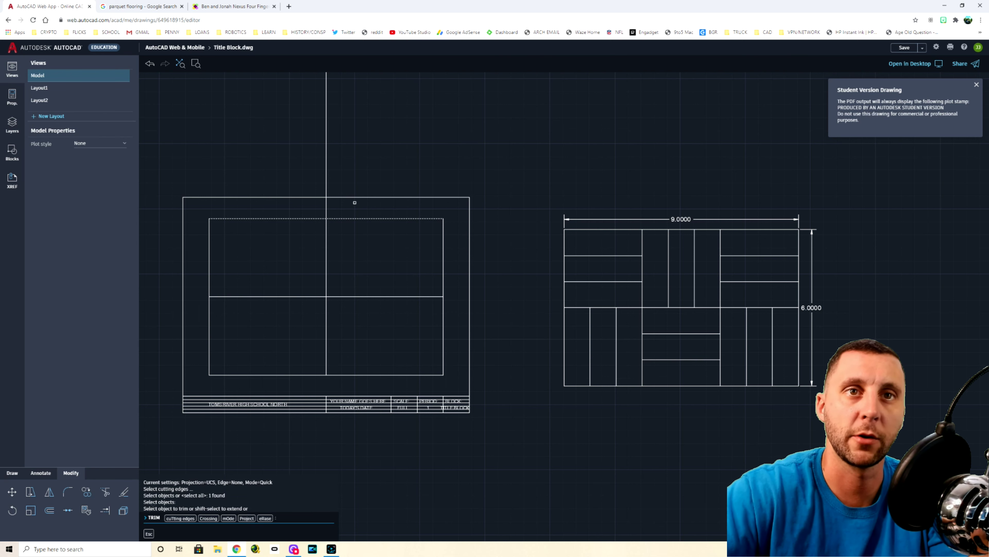
pyautogui.click(327, 153)
pyautogui.press('Escape')
pyautogui.press('Escape')
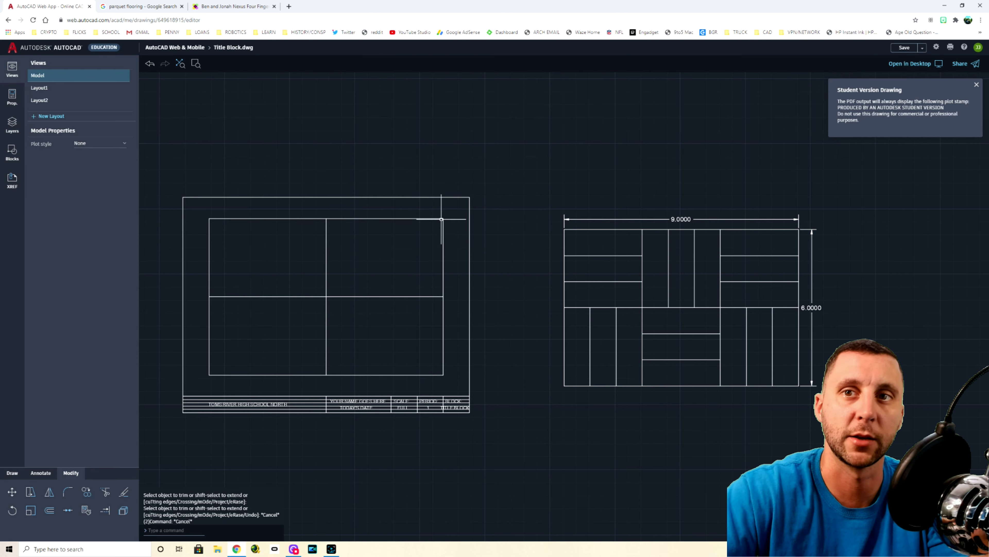
# Step: Delete the vertical centre line inside the outline, keeping the horizontal one
pyautogui.click(347, 281)
pyautogui.click(308, 308)
pyautogui.press('Escape')
pyautogui.click(344, 260)
pyautogui.click(312, 272)
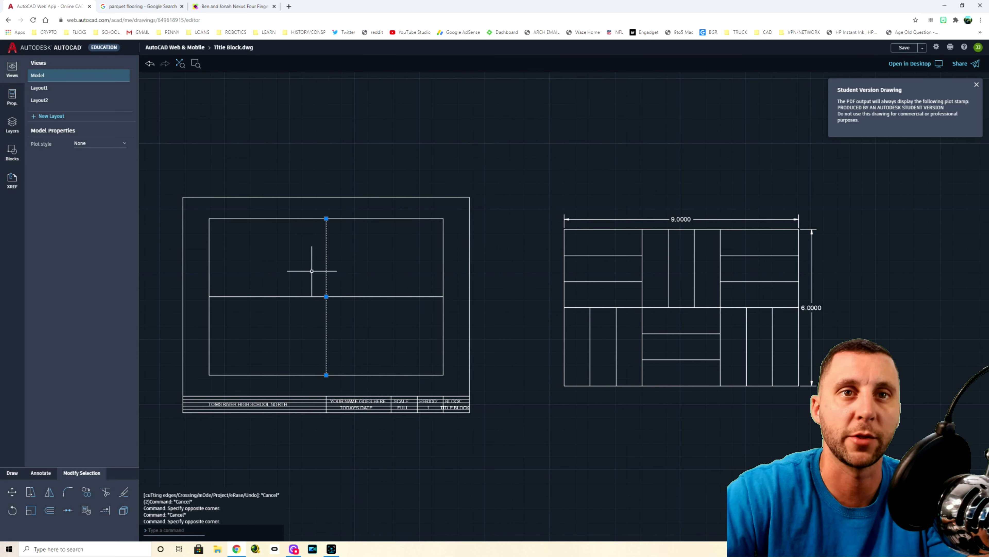
pyautogui.press('Delete')
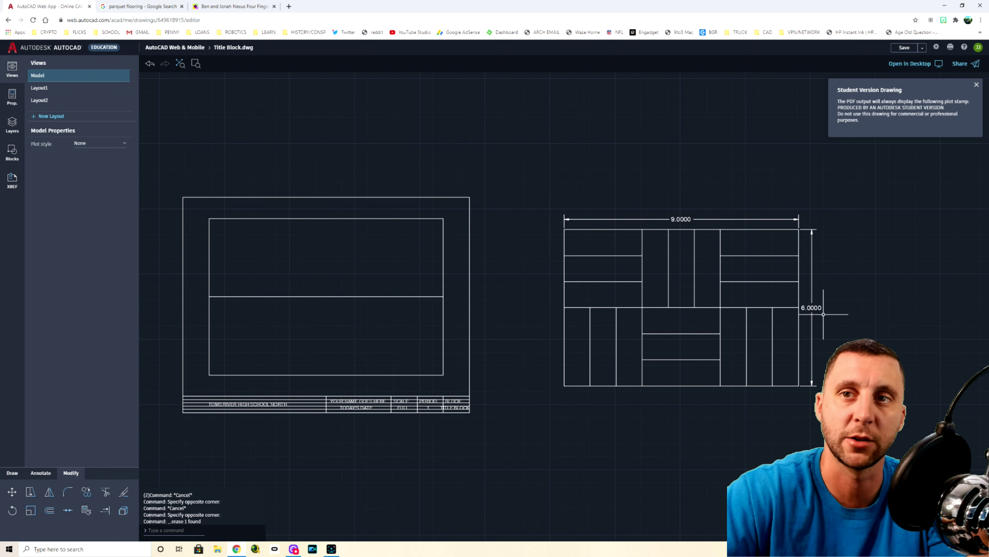
# Step: Offset the outline's left edge 3 units to the right, and offset that new line another 3 units
pyautogui.click(50, 510)
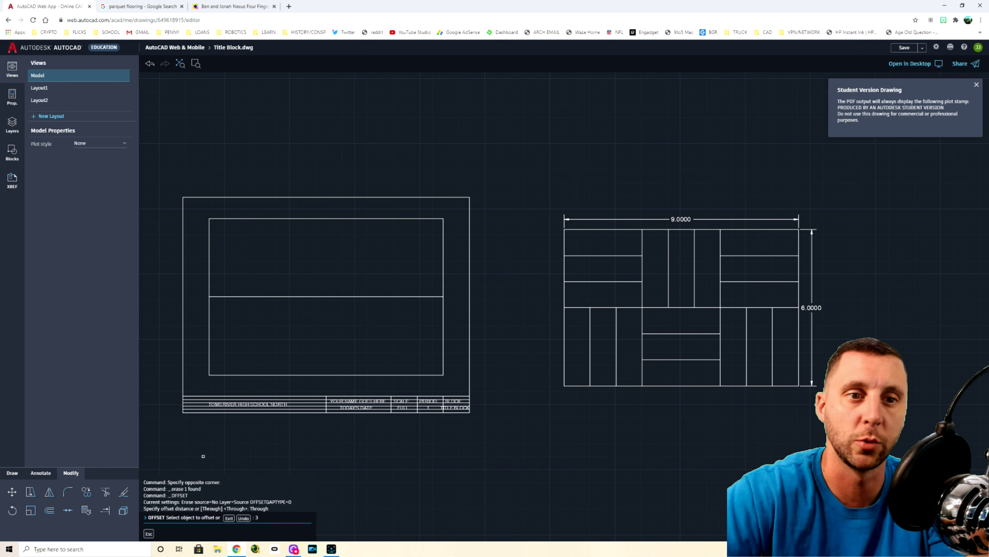
pyautogui.click(210, 327)
pyautogui.write('3')
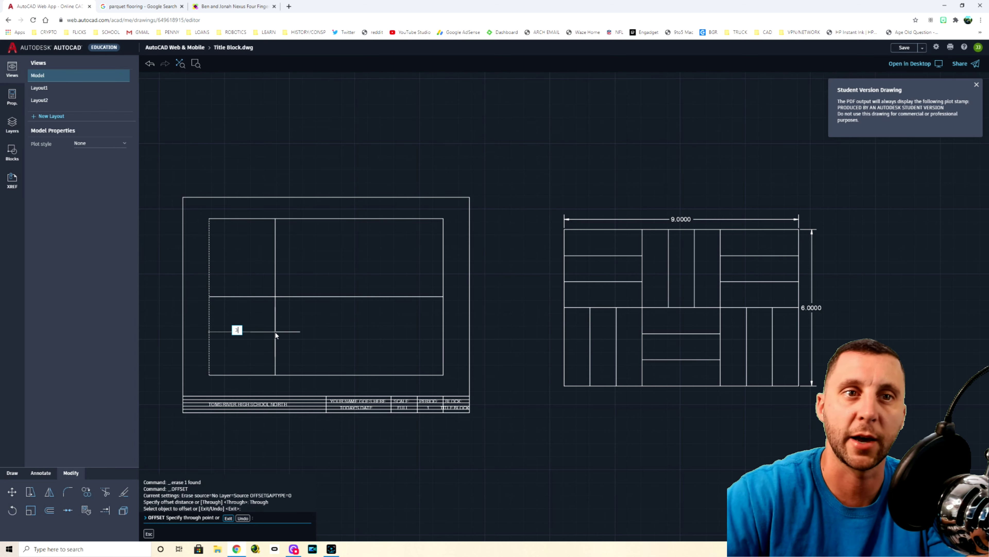
pyautogui.press('Return')
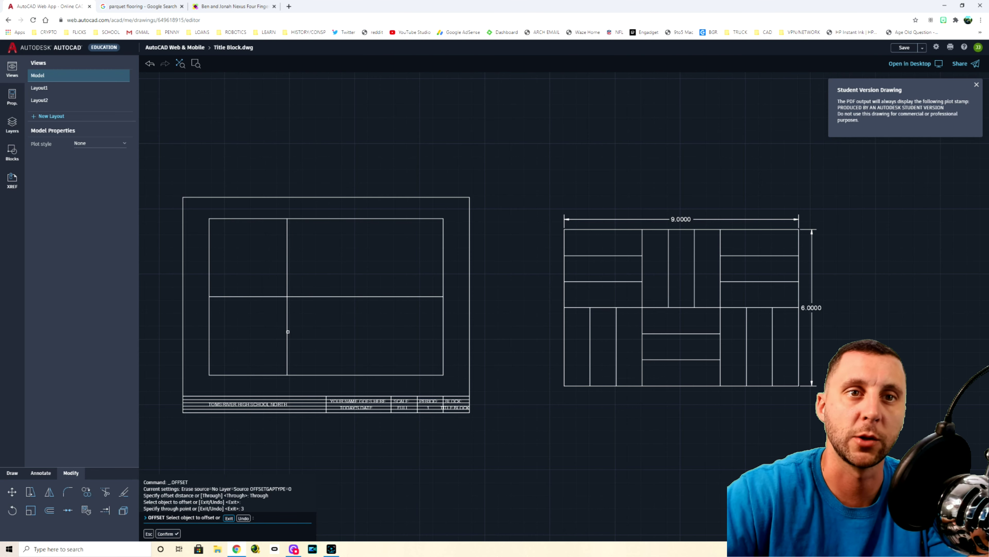
pyautogui.click(287, 331)
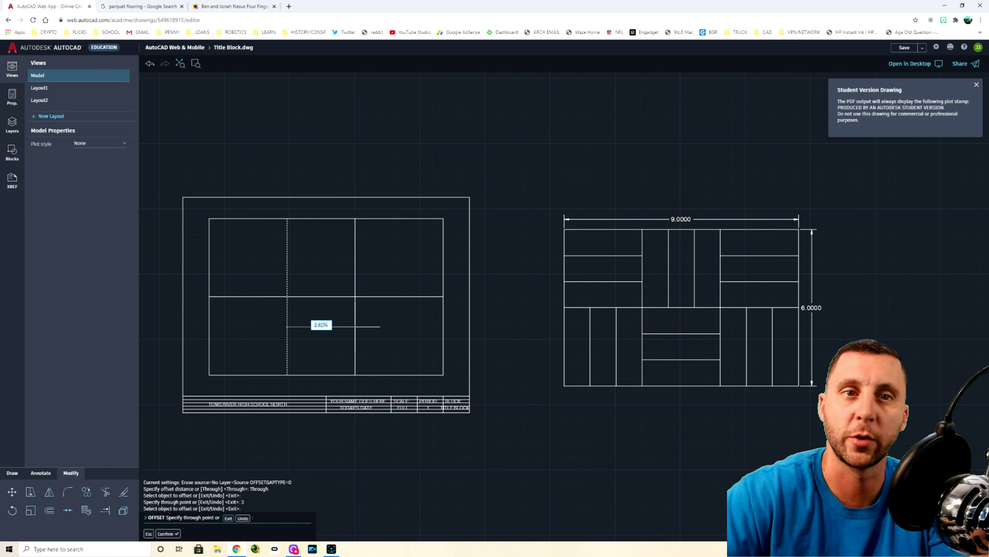
pyautogui.write('3')
pyautogui.press('Return')
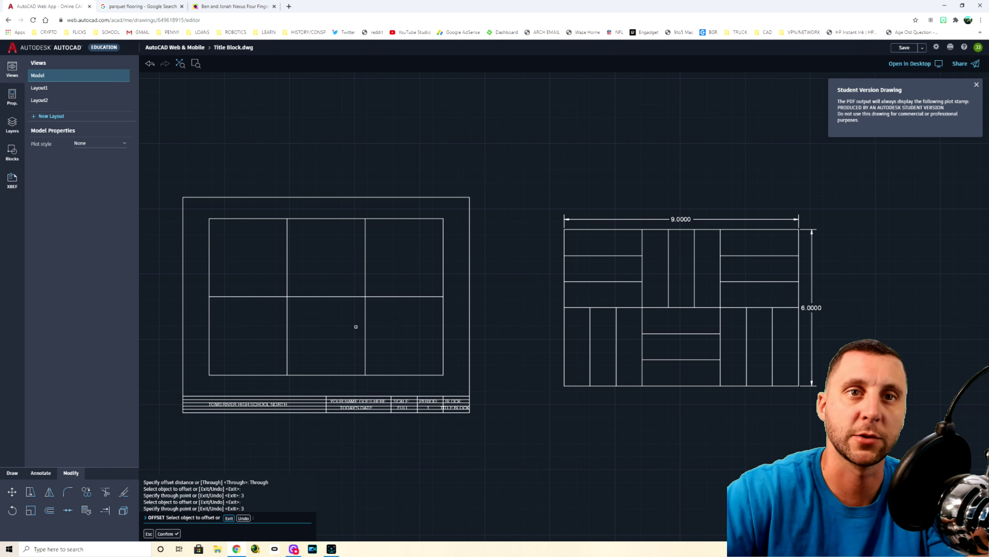
pyautogui.press('Escape')
pyautogui.press('Escape')
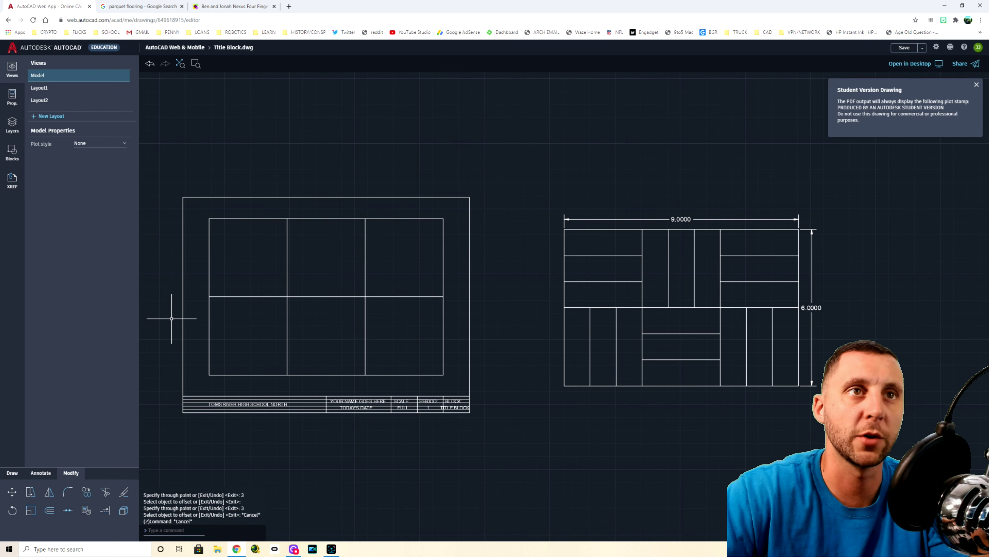
# Step: Offset the outline's bottom edge 1 unit upward
pyautogui.click(49, 510)
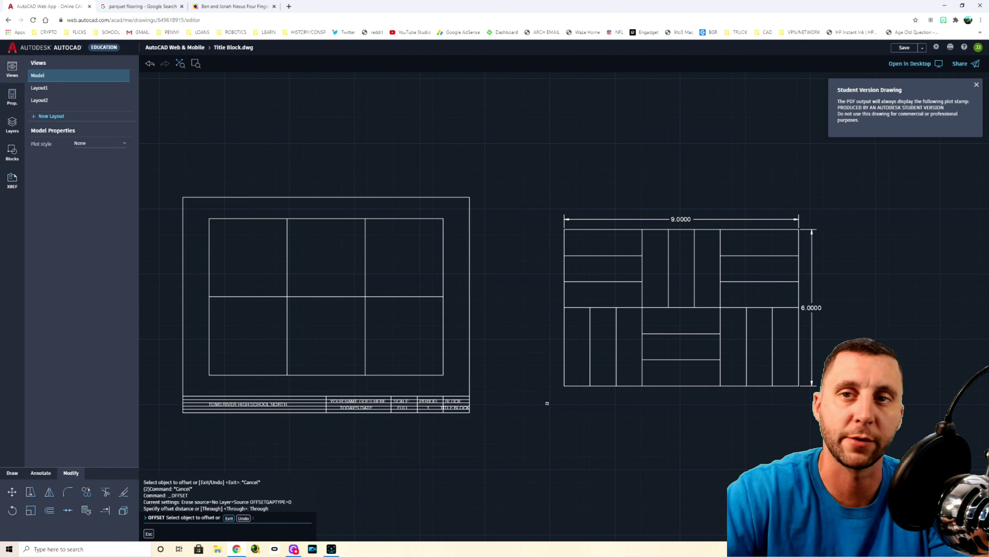
pyautogui.click(289, 371)
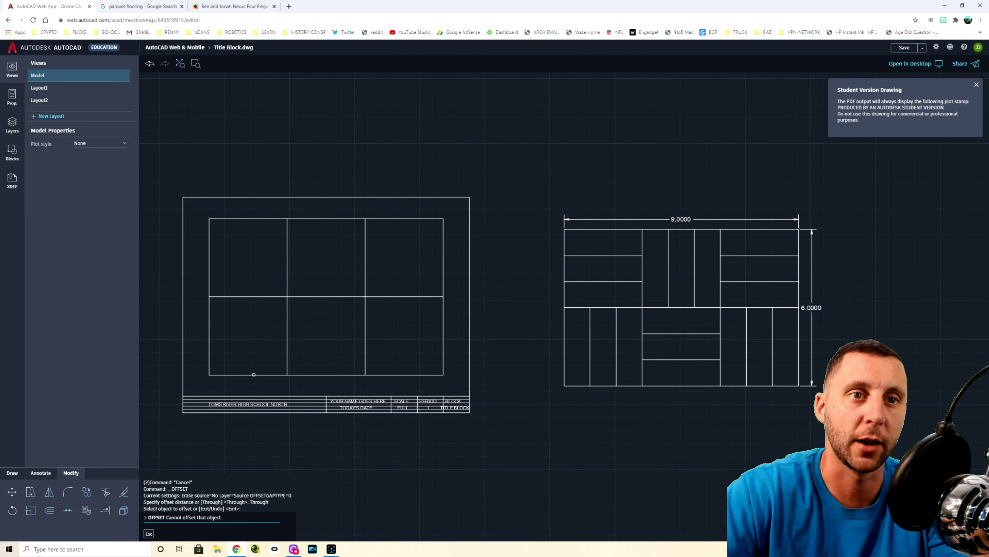
pyautogui.click(254, 374)
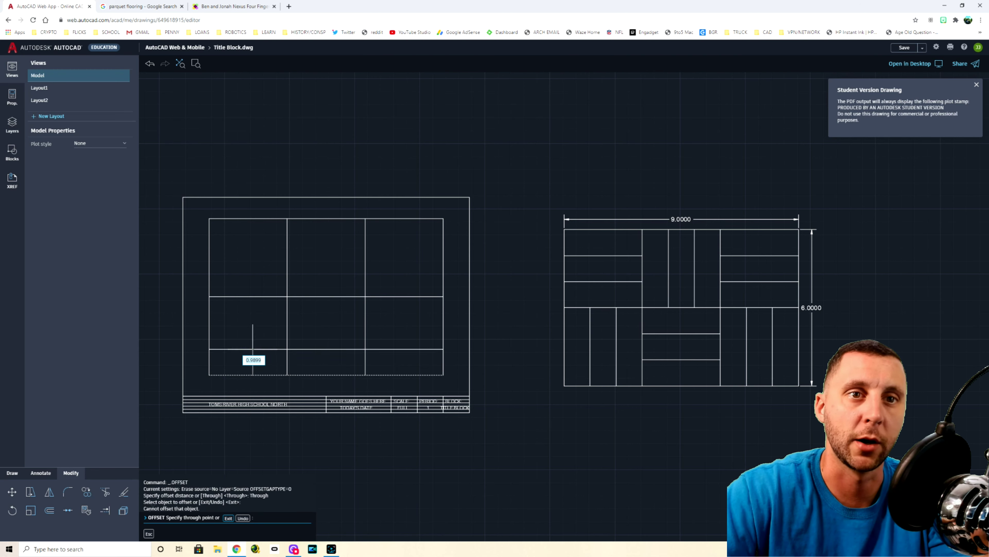
pyautogui.write('1')
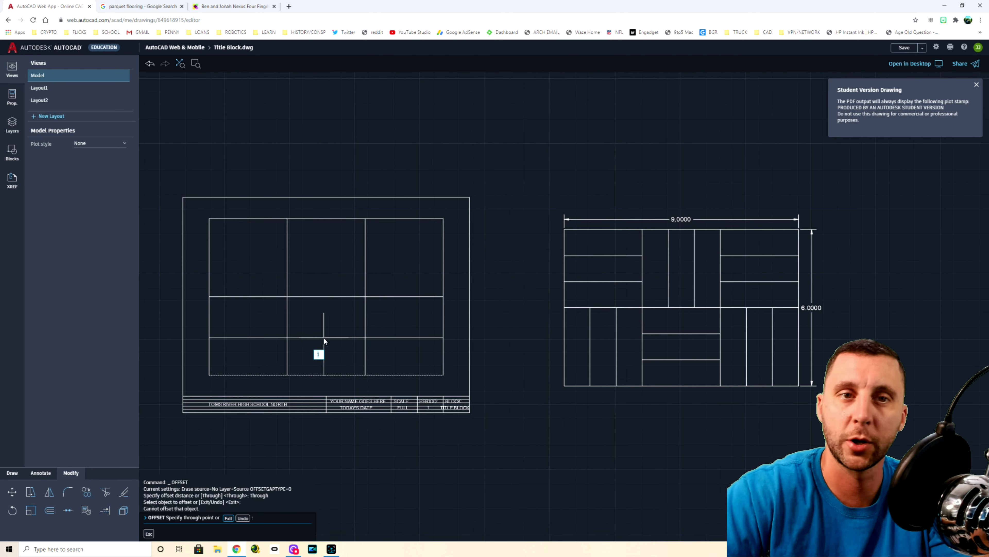
pyautogui.press('Return')
pyautogui.press('Return')
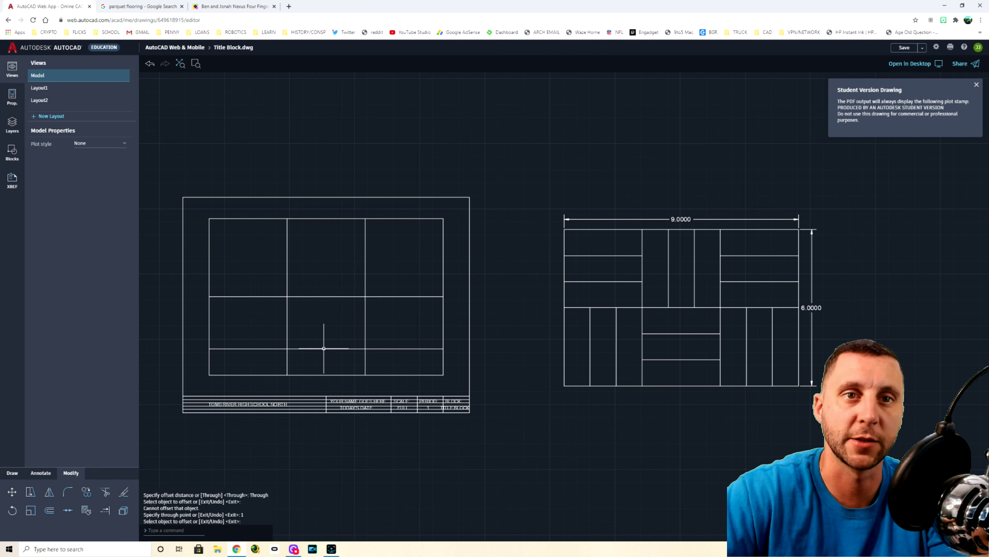
# Step: Offset the horizontal strip line above the outline's bottom edge another 1 unit upward
pyautogui.press('Return')
pyautogui.press('Return')
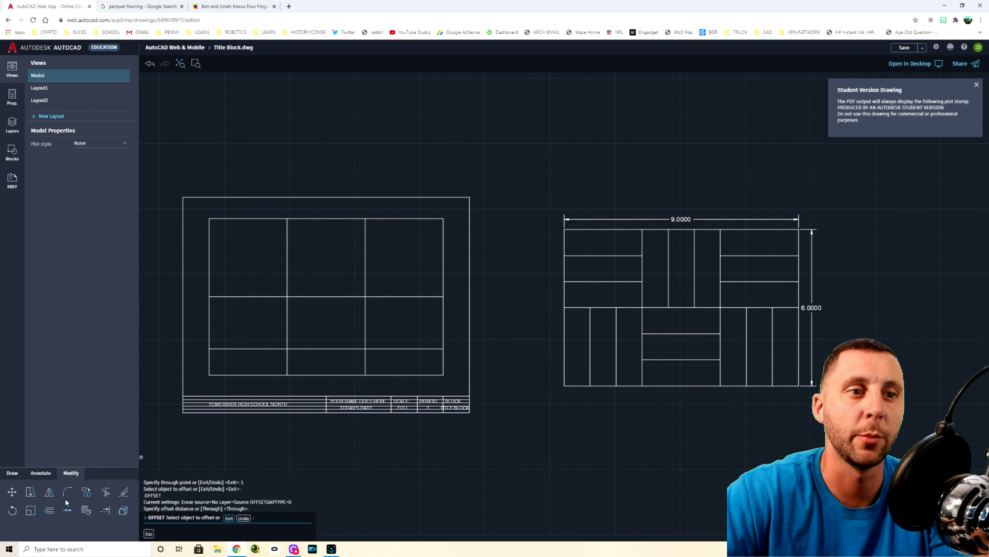
pyautogui.click(50, 510)
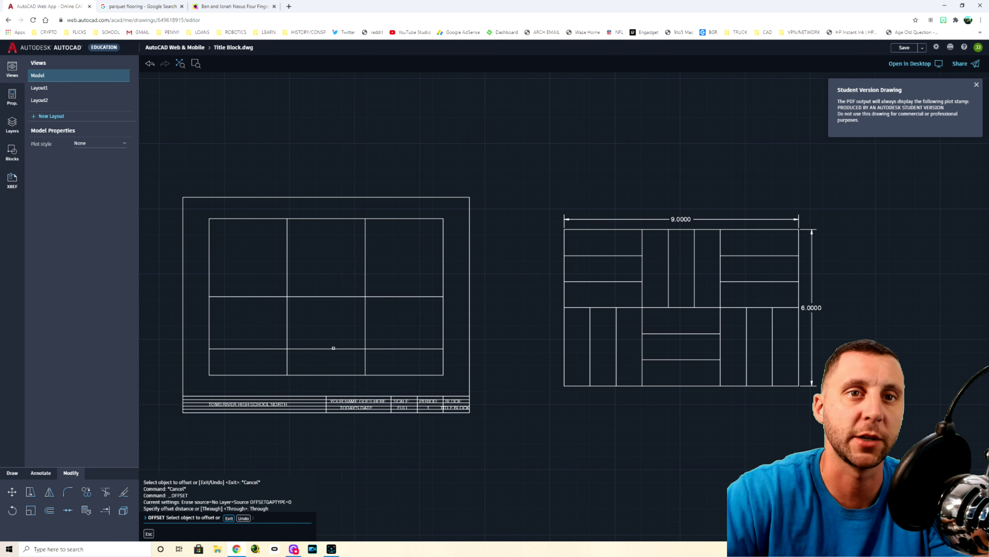
pyautogui.click(333, 348)
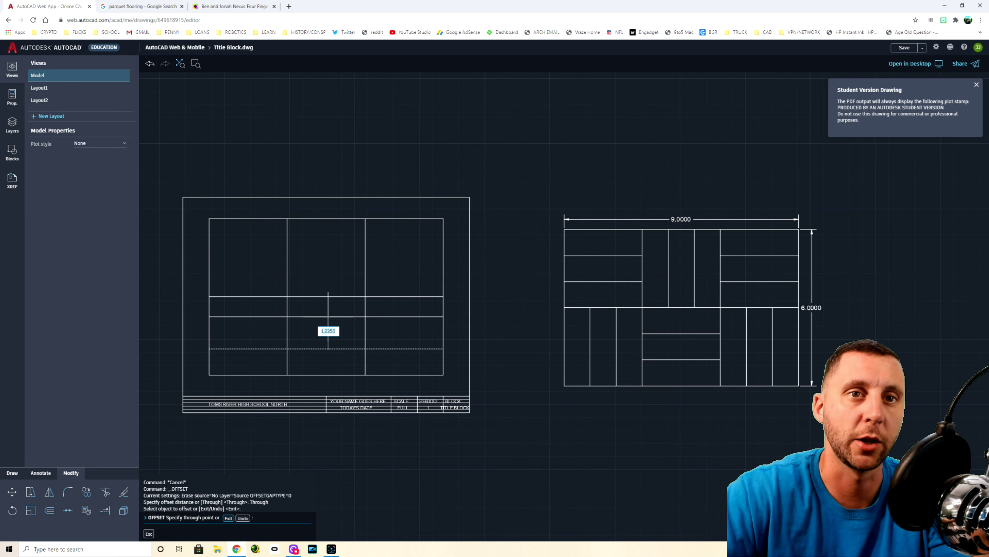
pyautogui.write('1')
pyautogui.press('Return')
pyautogui.press('Escape')
pyautogui.press('Escape')
# Step: Trim the two horizontal strip lines out of the lower-left and lower-right squares, keeping them in the lower-middle square
pyautogui.write('trim')
pyautogui.press('Return')
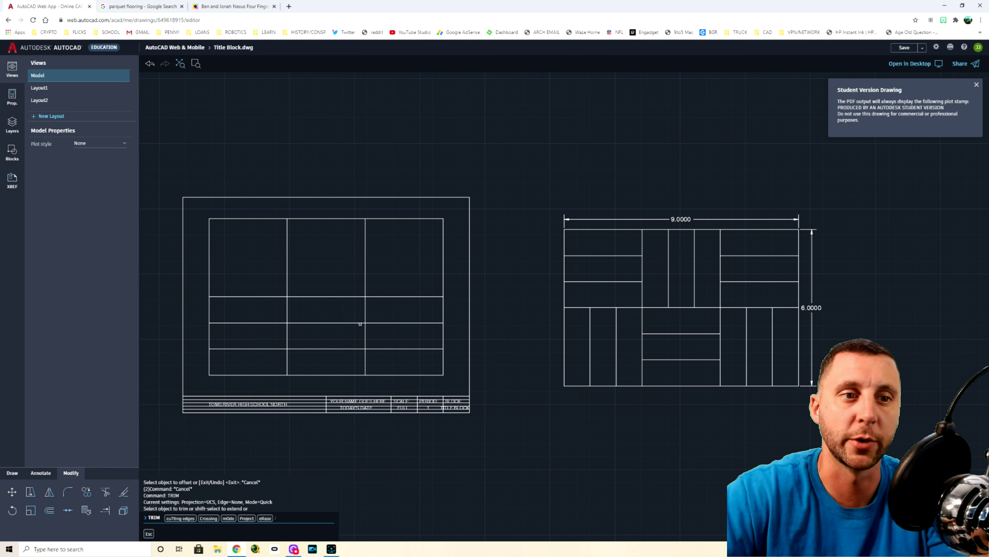
pyautogui.moveTo(406, 313); pyautogui.dragTo(366, 360)
pyautogui.moveTo(261, 313); pyautogui.dragTo(240, 360)
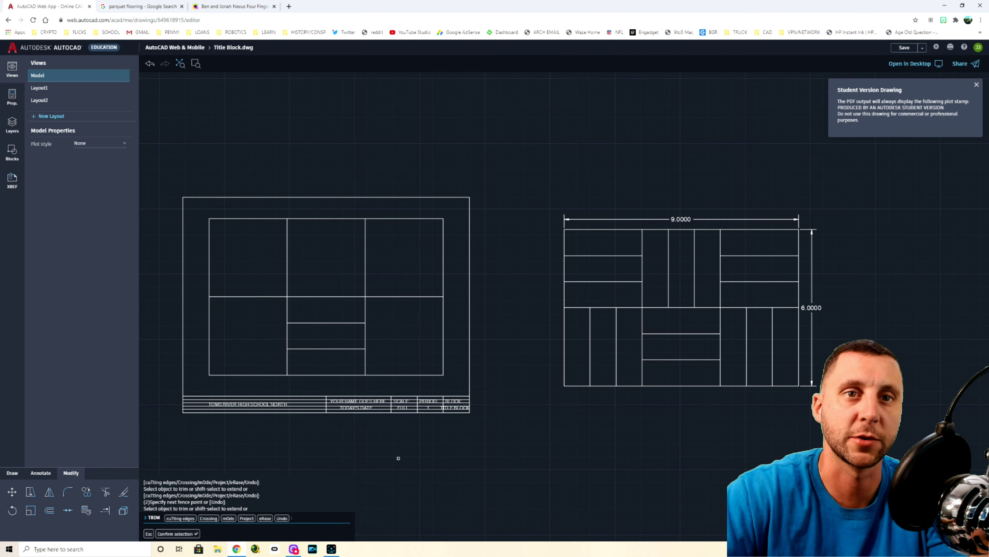
pyautogui.click(335, 284)
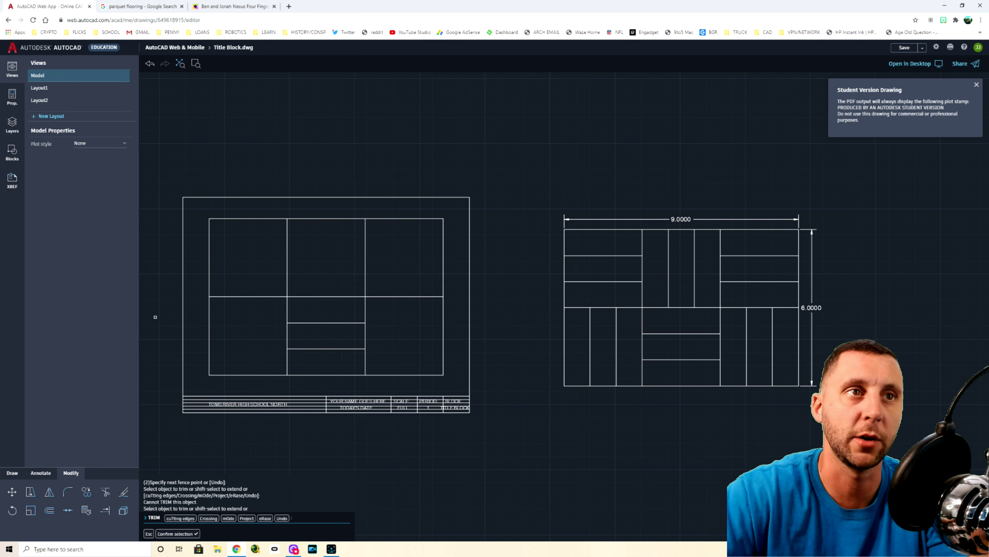
# Step: Offset the outline's top edge 1 unit downward, and offset that new line another 1 unit
pyautogui.click(49, 511)
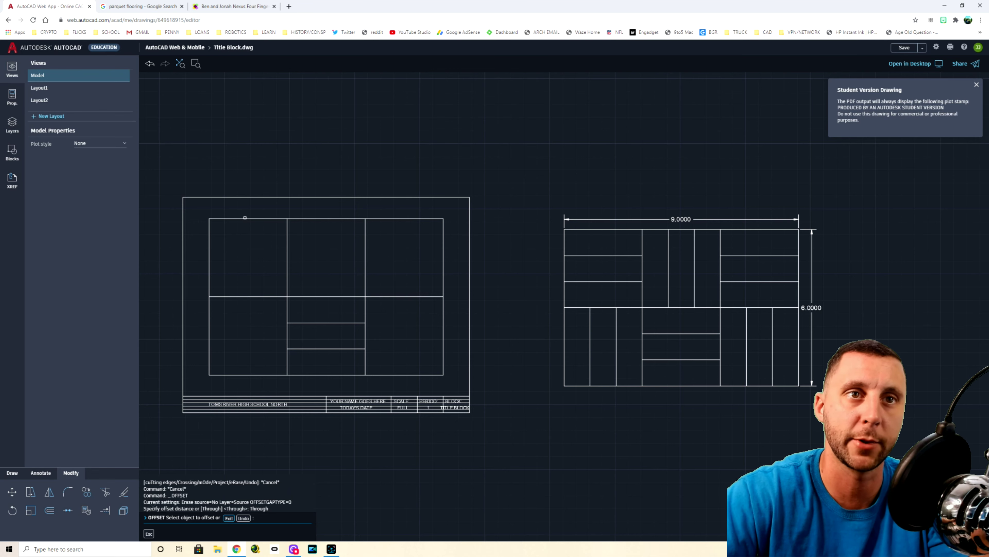
pyautogui.click(245, 218)
pyautogui.write('1')
pyautogui.press('Return')
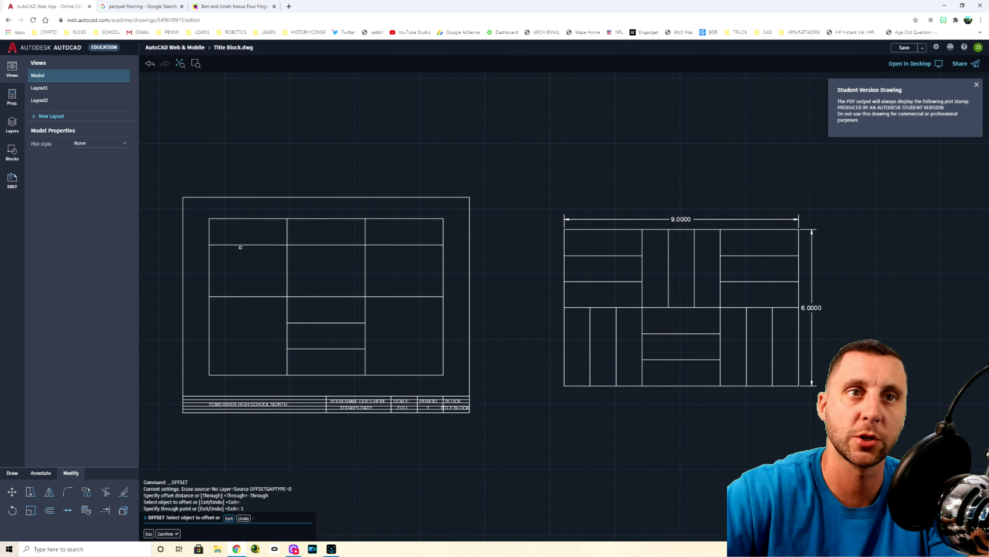
pyautogui.click(247, 246)
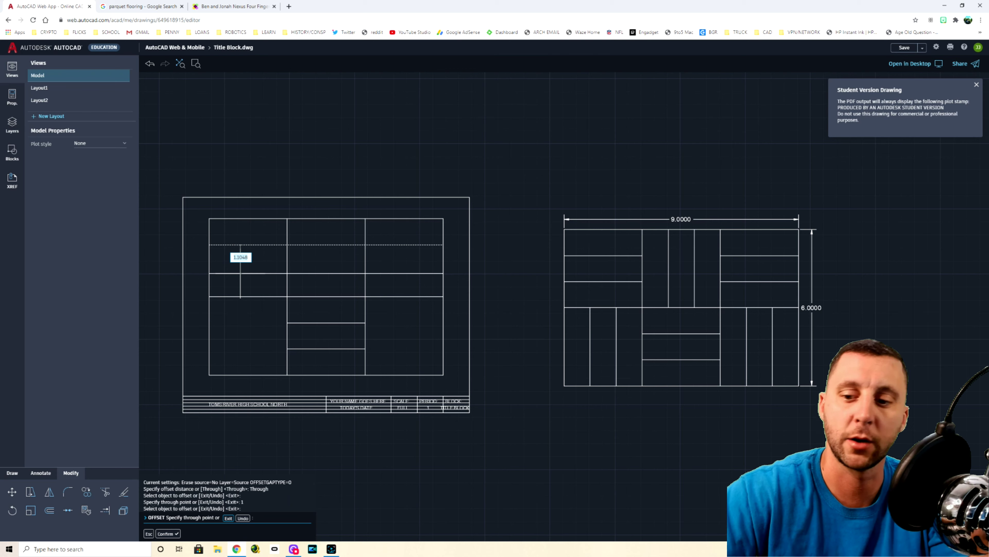
pyautogui.write('1')
pyautogui.press('Return')
pyautogui.press('Escape')
pyautogui.press('Escape')
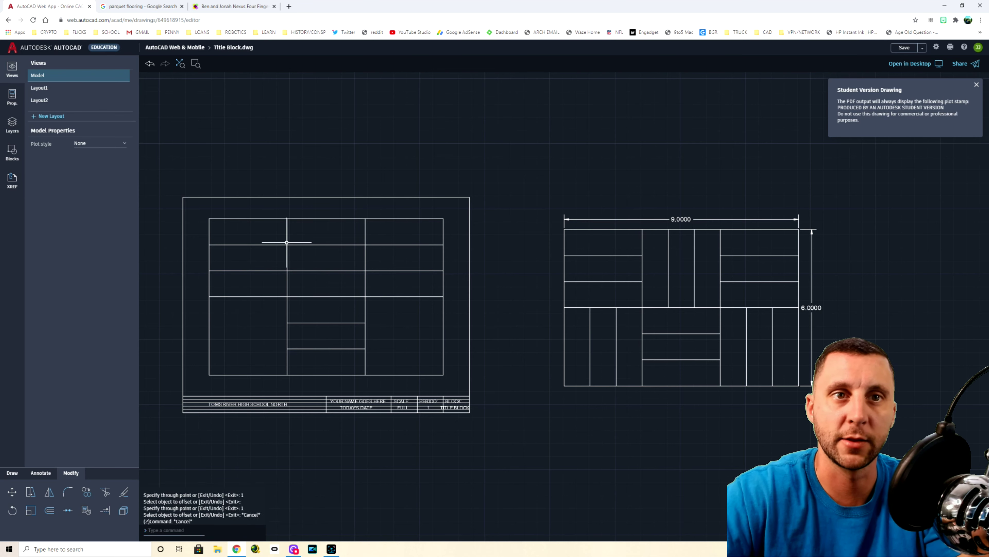
# Step: Trim the two upper horizontal strip lines out of the upper-middle square
pyautogui.write('tr')
pyautogui.press('Return')
pyautogui.moveTo(329, 232); pyautogui.dragTo(318, 282)
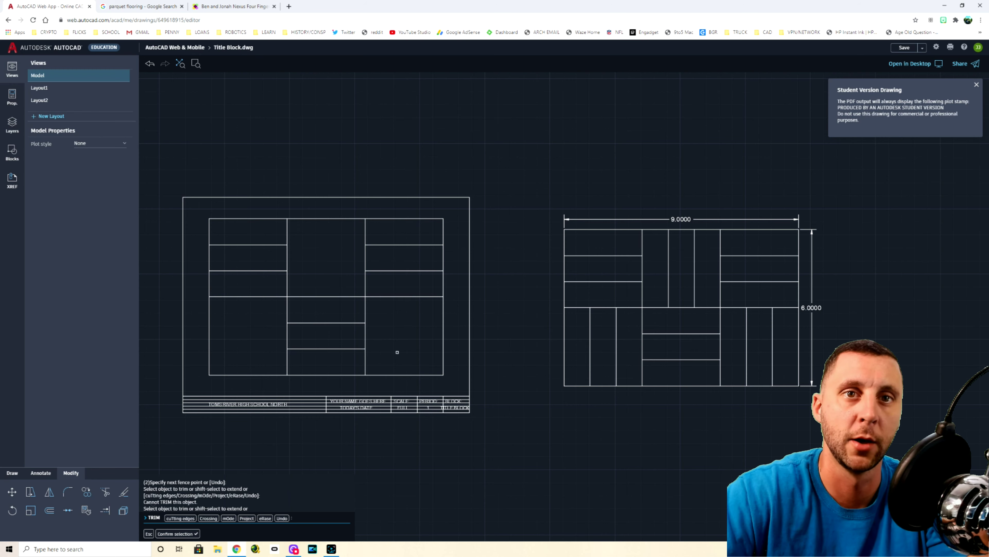
pyautogui.press('Escape')
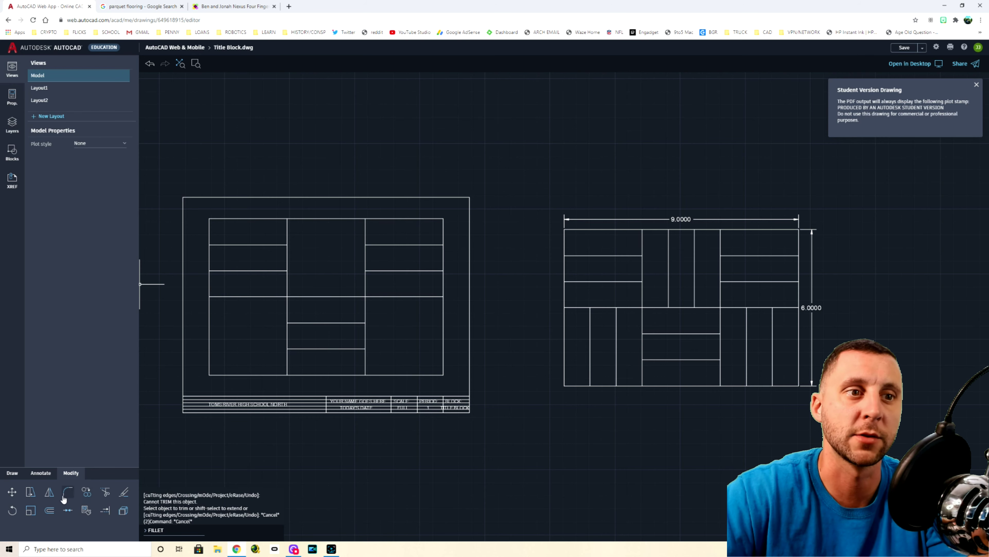
# Step: Offset the outline's right edge 1 unit to the left, and offset that new line another 1 unit
pyautogui.click(50, 511)
pyautogui.write('1')
pyautogui.press('BackSpace')
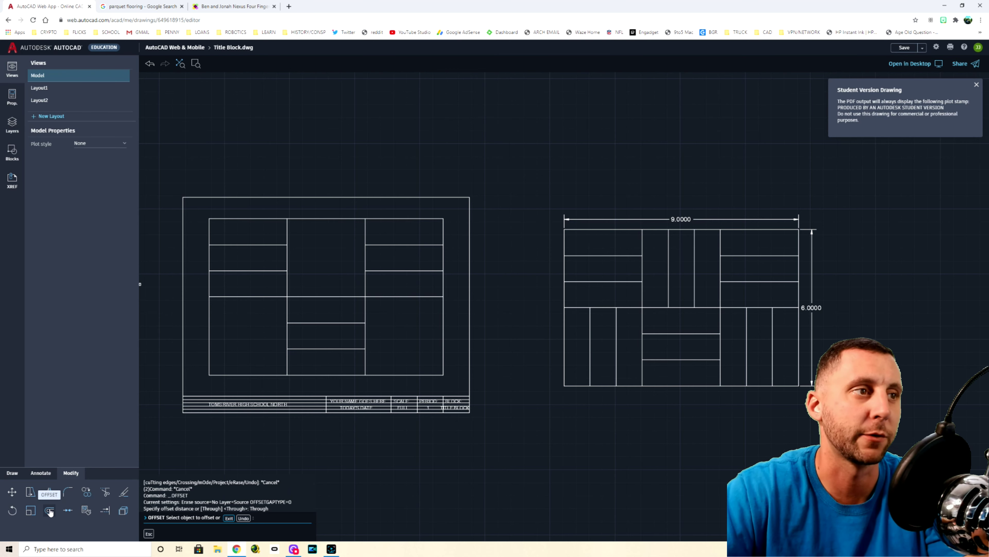
pyautogui.click(443, 324)
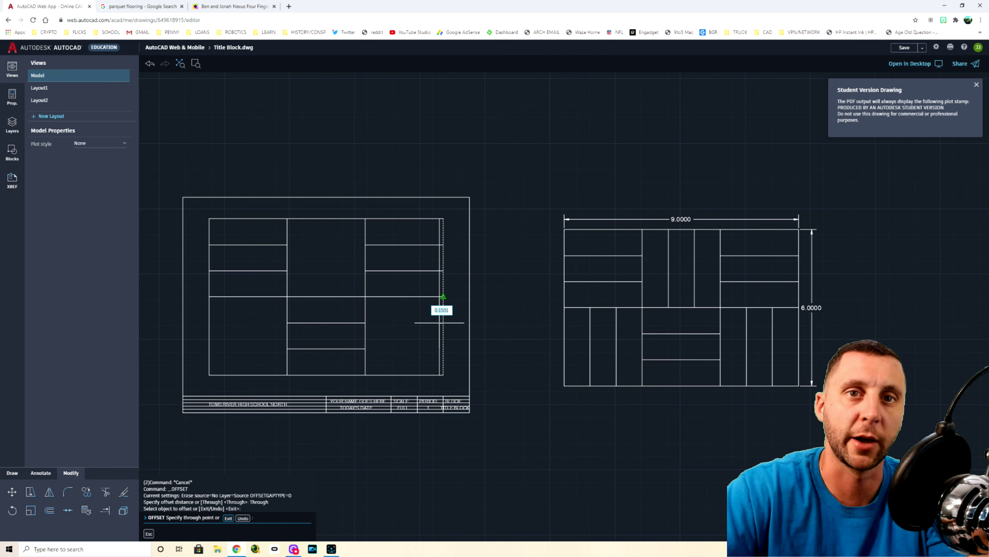
pyautogui.press('Return')
pyautogui.click(417, 324)
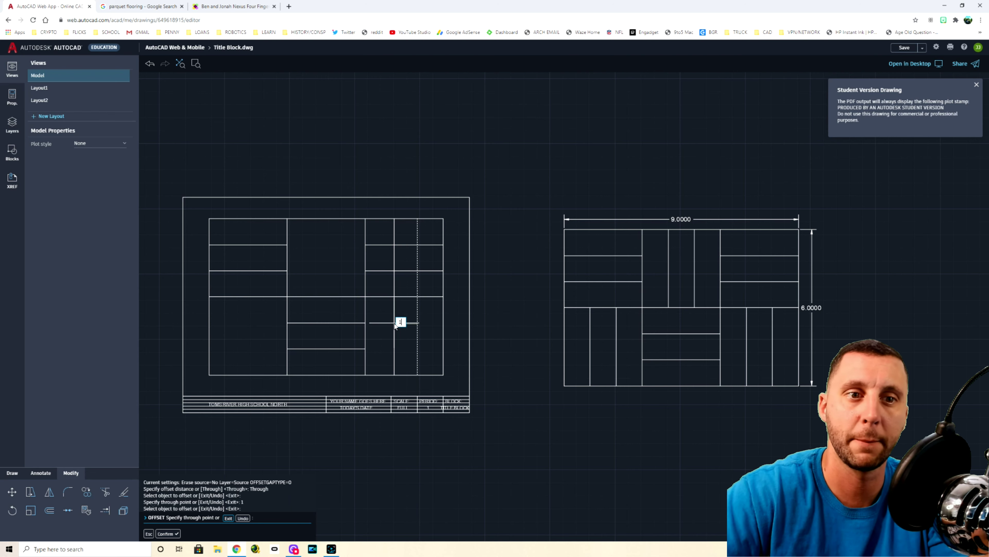
pyautogui.write('1')
pyautogui.press('Return')
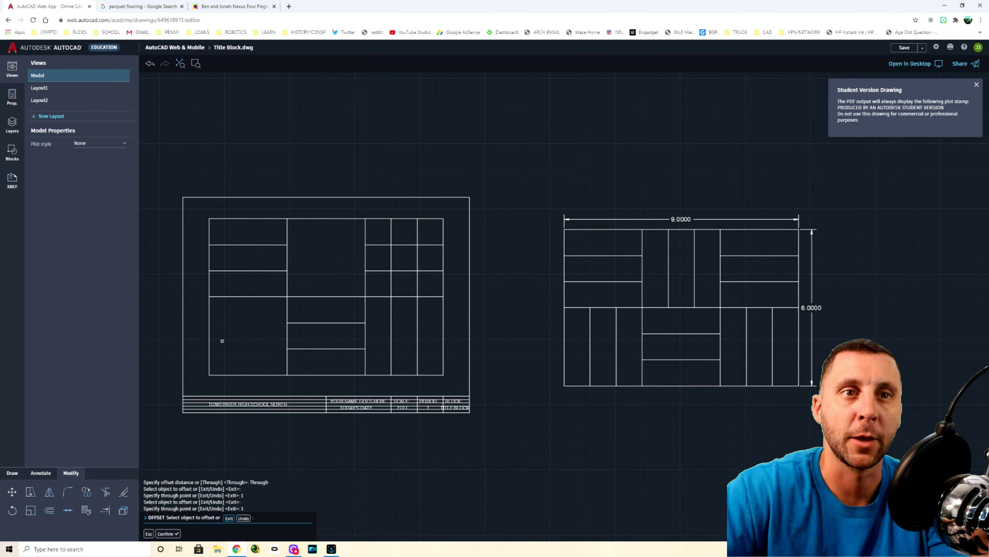
# Step: Offset the outline's left edge 1 unit to the right, and offset that new line another 1 unit
pyautogui.click(209, 329)
pyautogui.write('1')
pyautogui.press('Return')
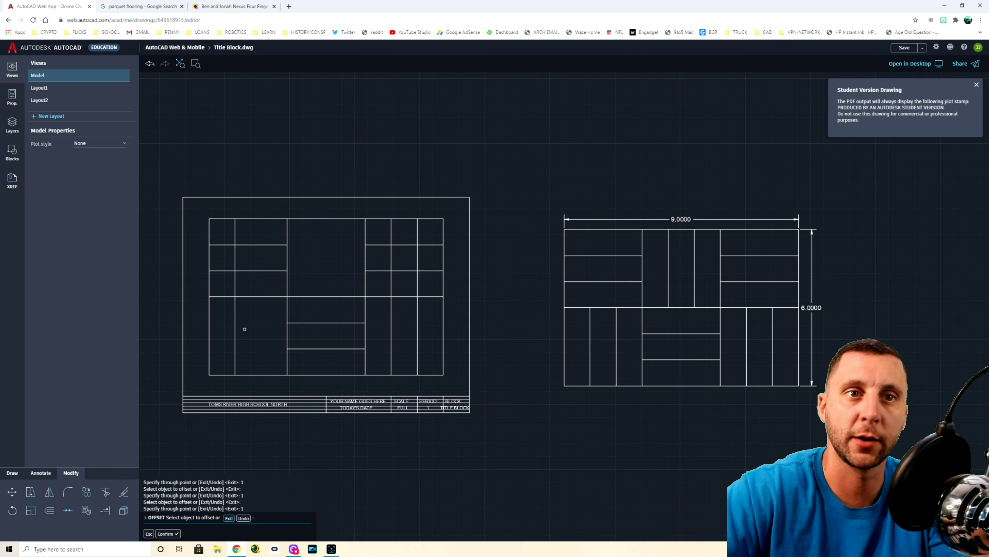
pyautogui.click(234, 331)
pyautogui.write('1')
pyautogui.press('Return')
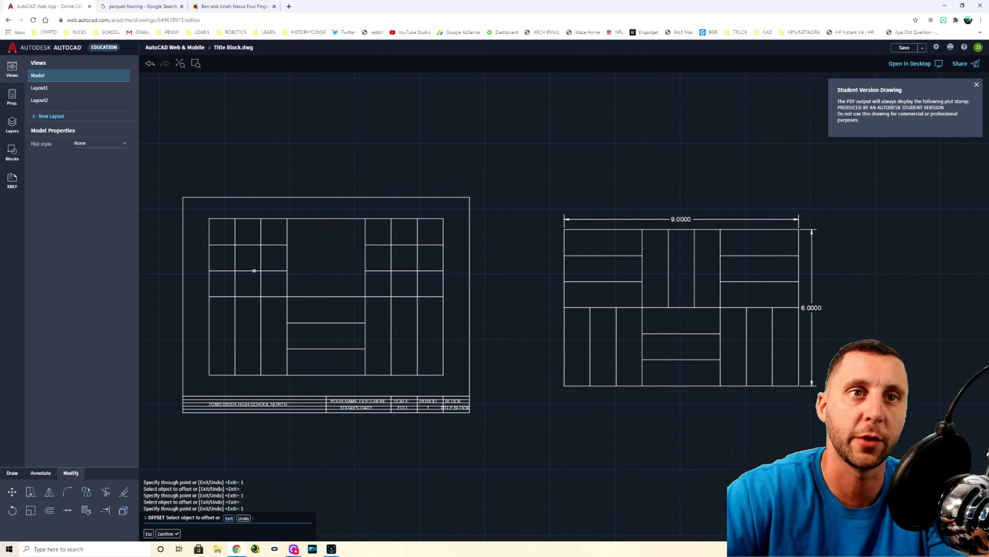
# Step: Offset the left vertical divider of the middle squares 1 unit to the right, and offset that new line another 1 unit
pyautogui.click(288, 281)
pyautogui.write('1')
pyautogui.press('Return')
pyautogui.click(313, 275)
pyautogui.write('1')
pyautogui.press('Return')
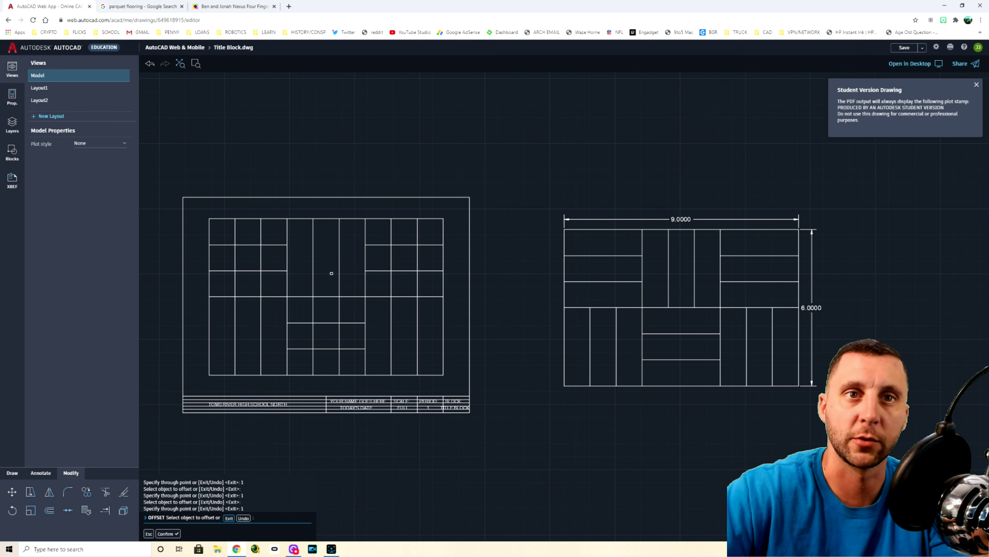
pyautogui.press('Escape')
# Step: Trim the two vertical strip lines out of the upper-left square, using the horizontal centre line as the cutting edge
pyautogui.write('tr')
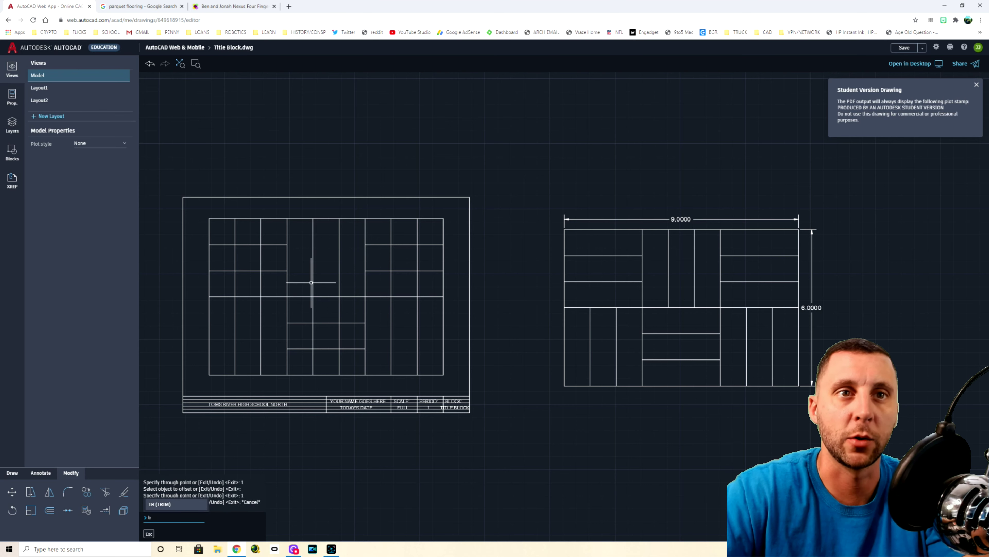
pyautogui.press('Return')
pyautogui.click(177, 519)
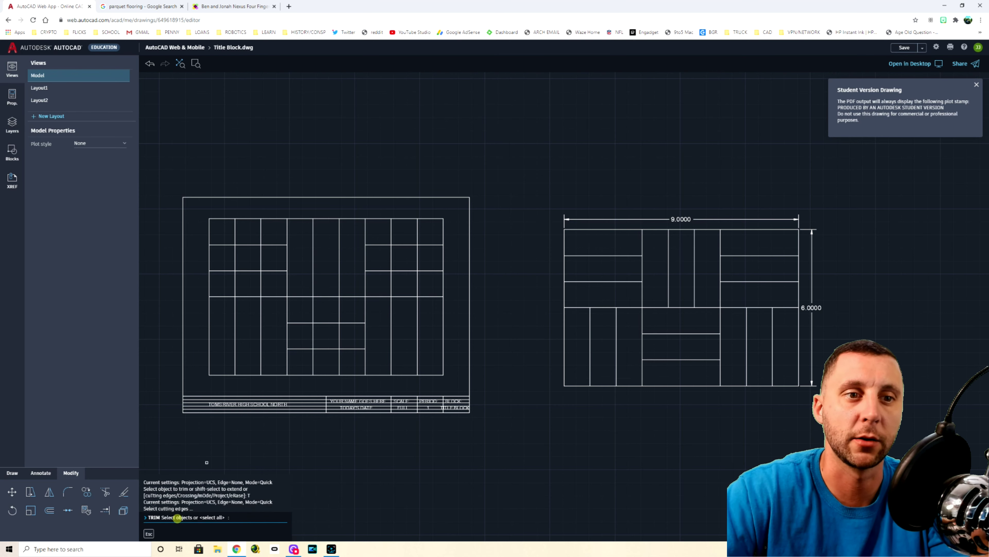
pyautogui.click(248, 297)
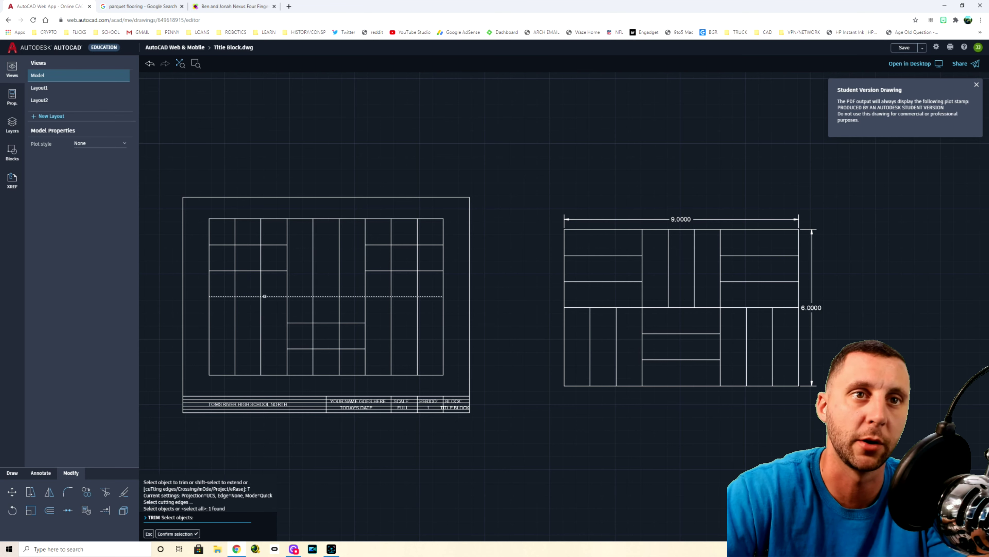
pyautogui.press('Return')
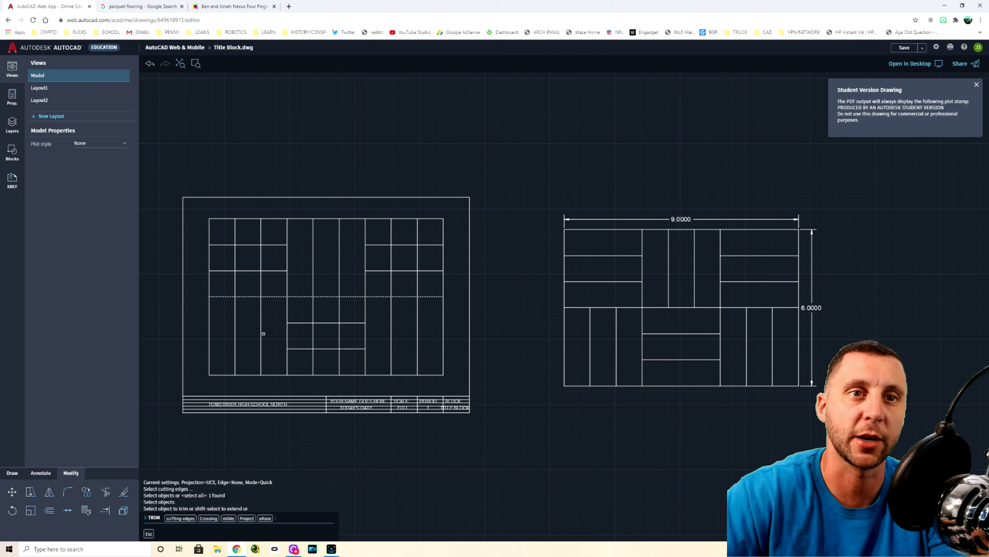
pyautogui.click(260, 280)
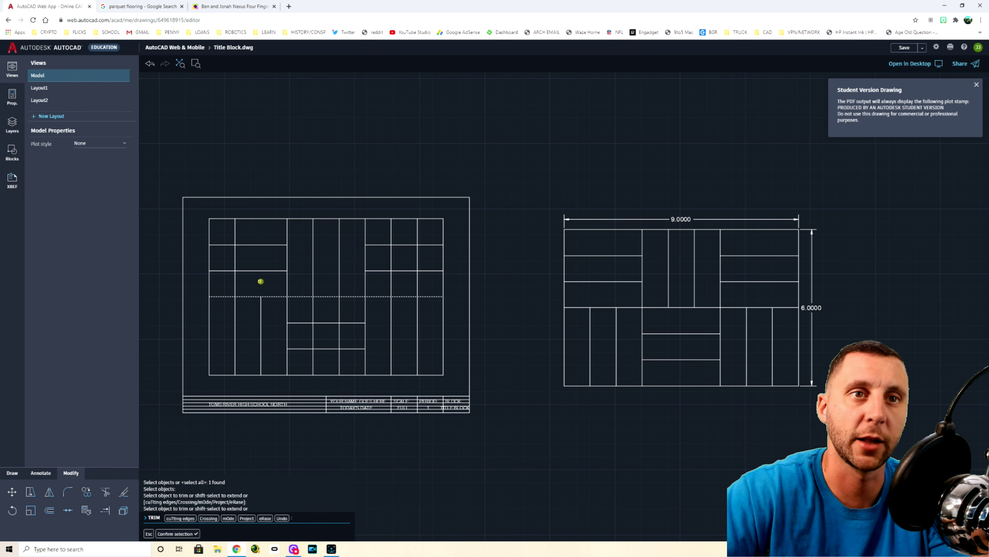
pyautogui.click(235, 280)
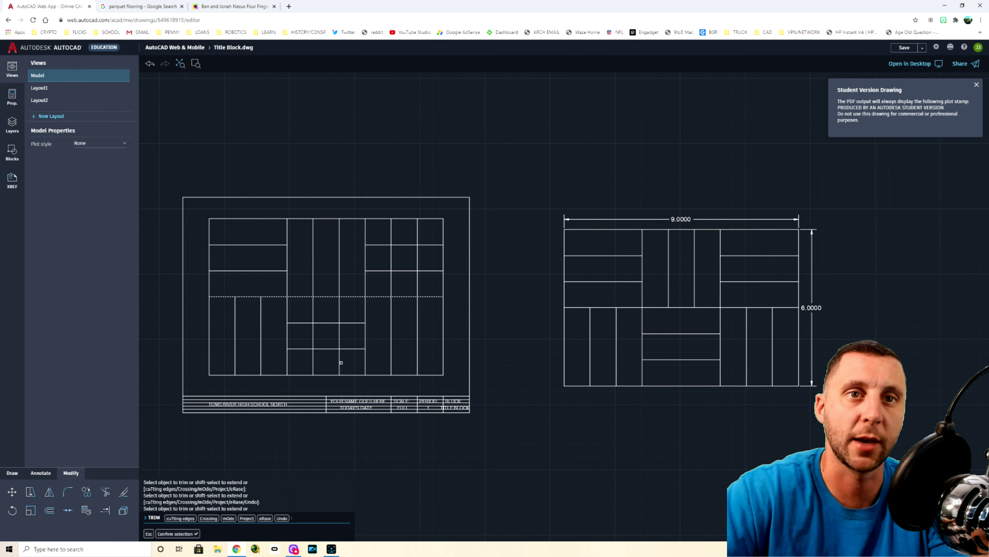
# Step: Trim the vertical strip lines out of the lower-middle and upper-right squares at the horizontal centre line
pyautogui.click(314, 314)
pyautogui.click(339, 313)
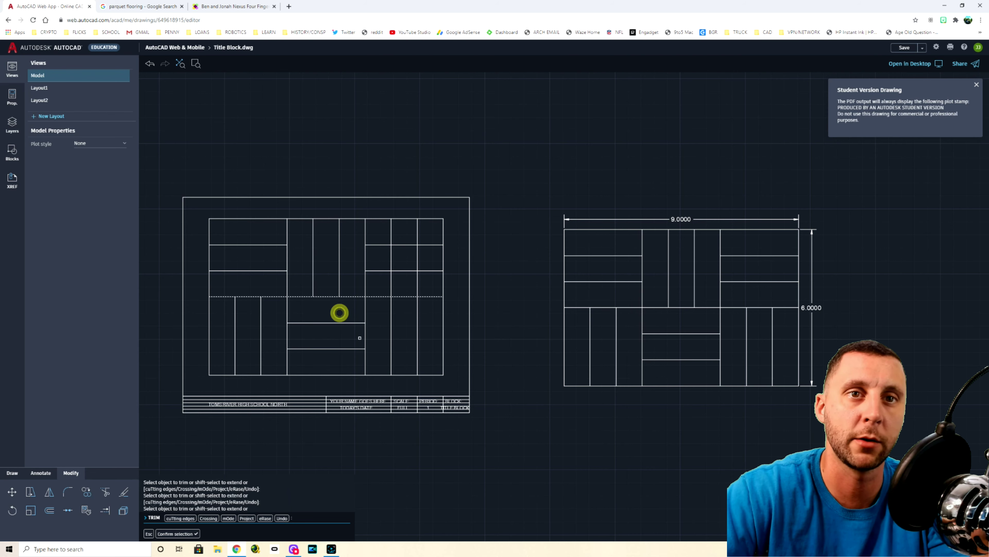
pyautogui.moveTo(387, 257); pyautogui.dragTo(420, 257)
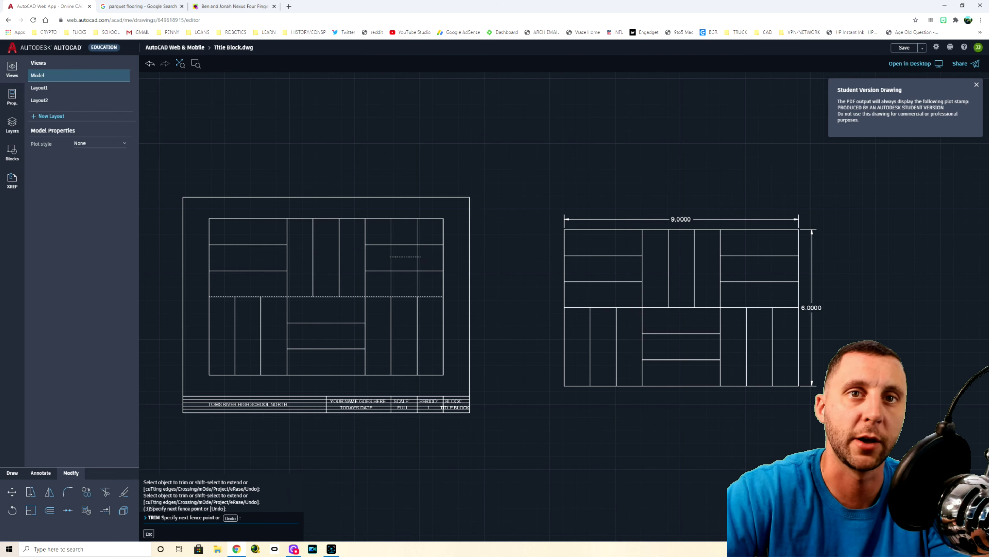
pyautogui.press('Escape')
pyautogui.press('Escape')
pyautogui.press('Escape')
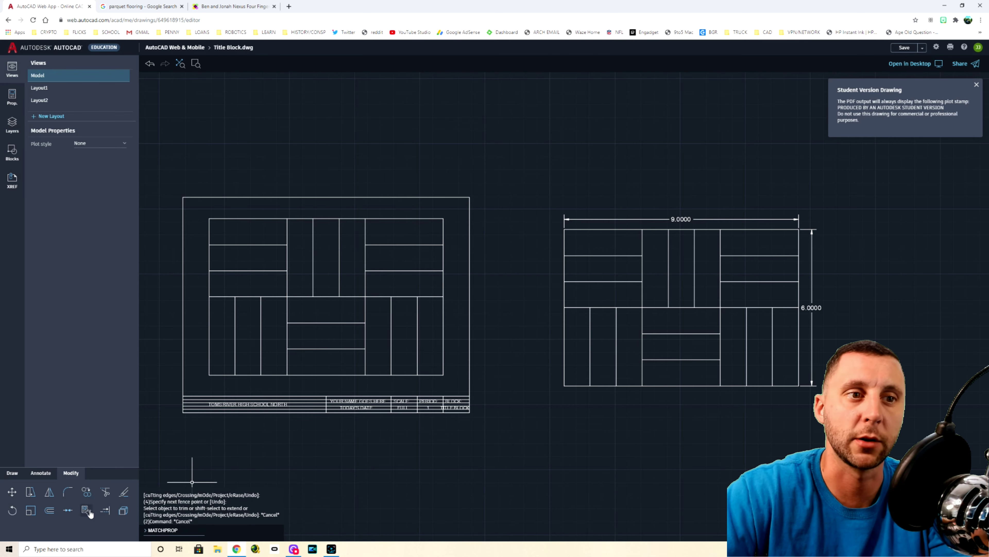
# Step: Dimension the outline's full width between its top corners, placing the dimension just above the top edge
pyautogui.click(48, 478)
pyautogui.click(50, 492)
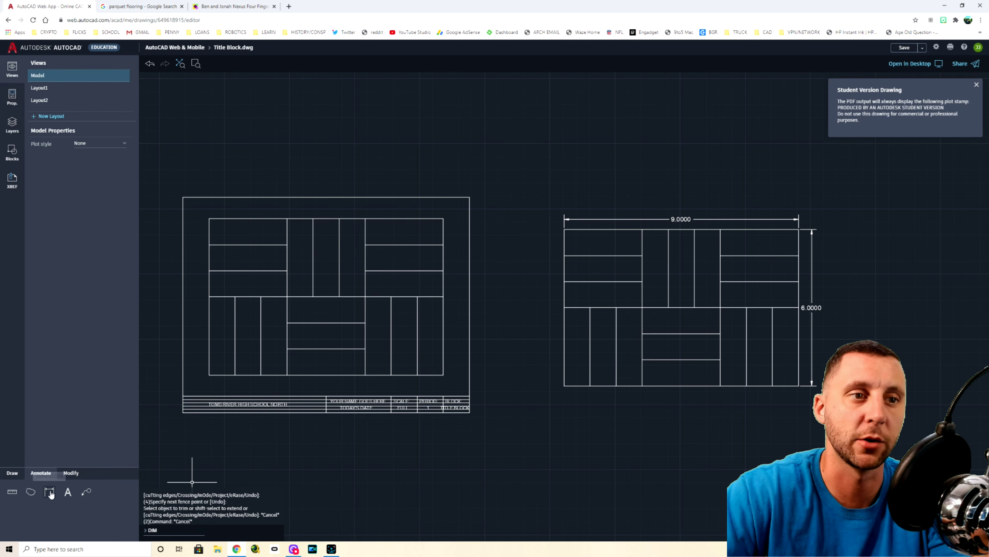
pyautogui.click(209, 219)
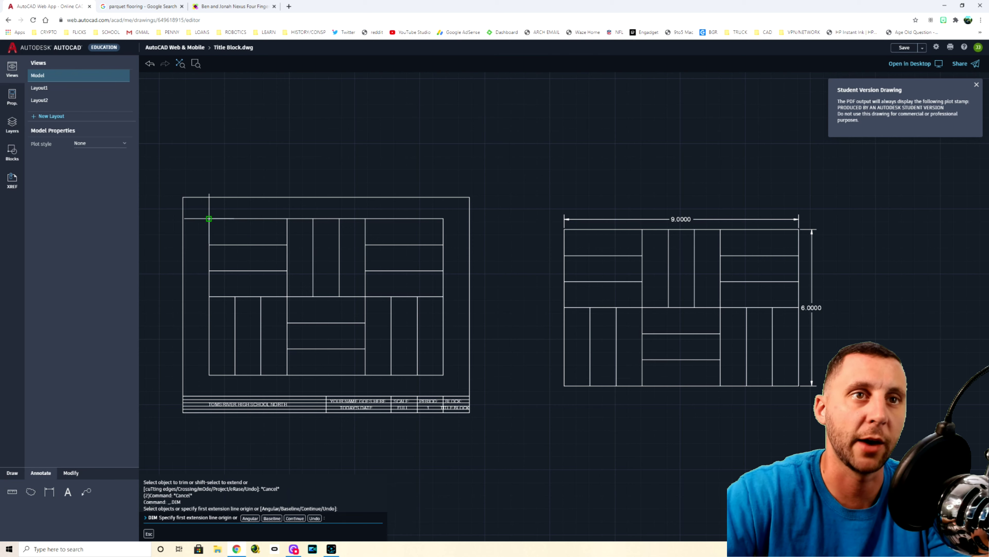
pyautogui.click(444, 219)
pyautogui.click(438, 208)
pyautogui.press('Escape')
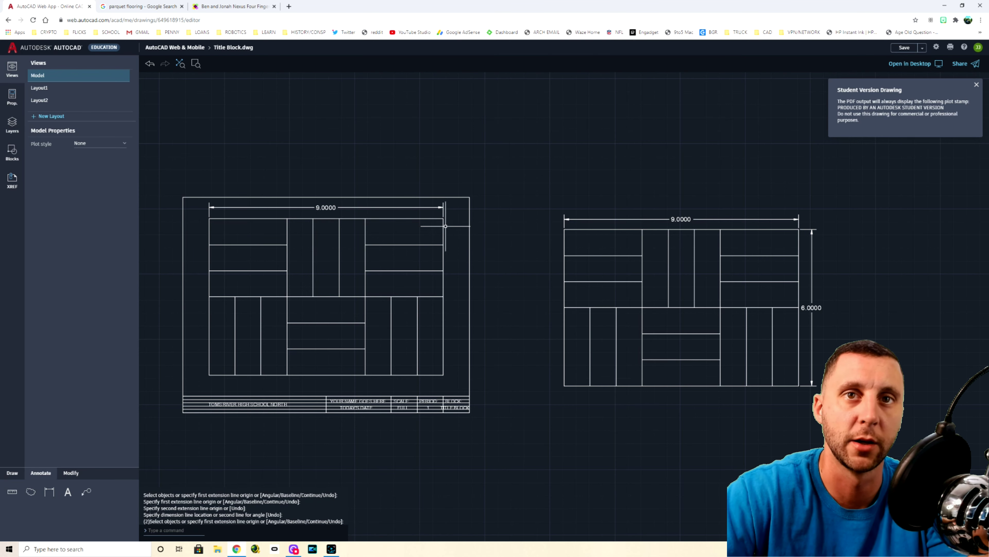
pyautogui.press('Return')
pyautogui.click(444, 222)
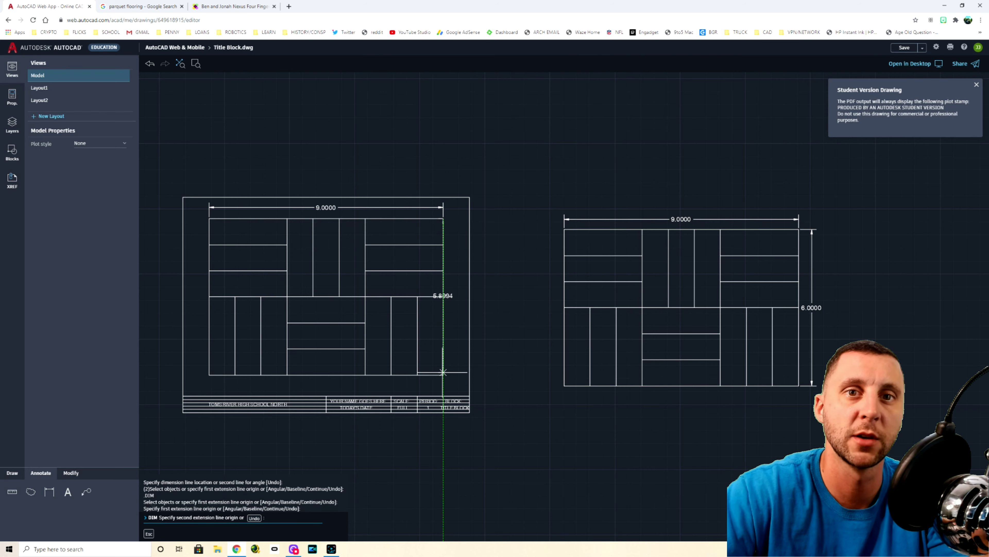
pyautogui.click(443, 375)
pyautogui.press('Escape')
pyautogui.click(443, 374)
pyautogui.press('Escape')
pyautogui.click(444, 375)
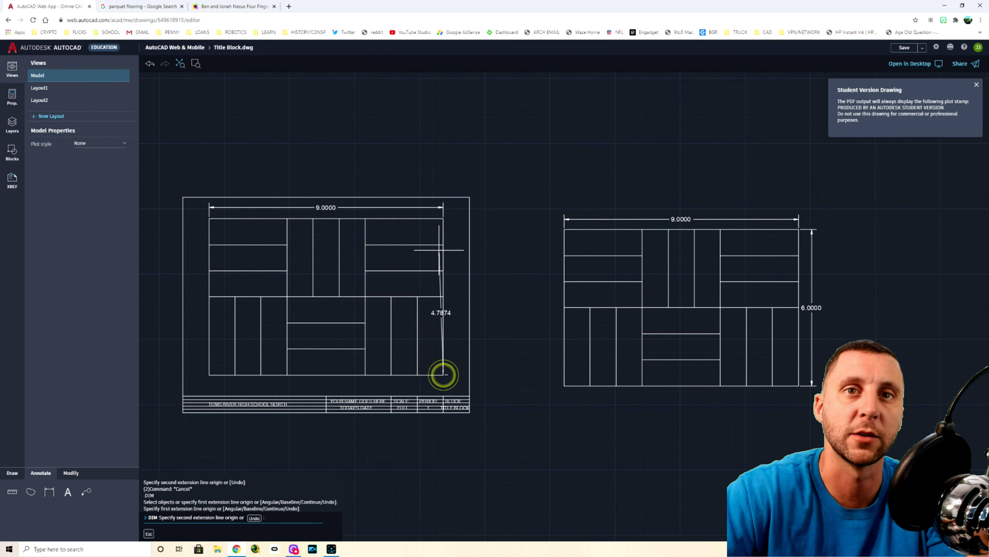
pyautogui.click(442, 237)
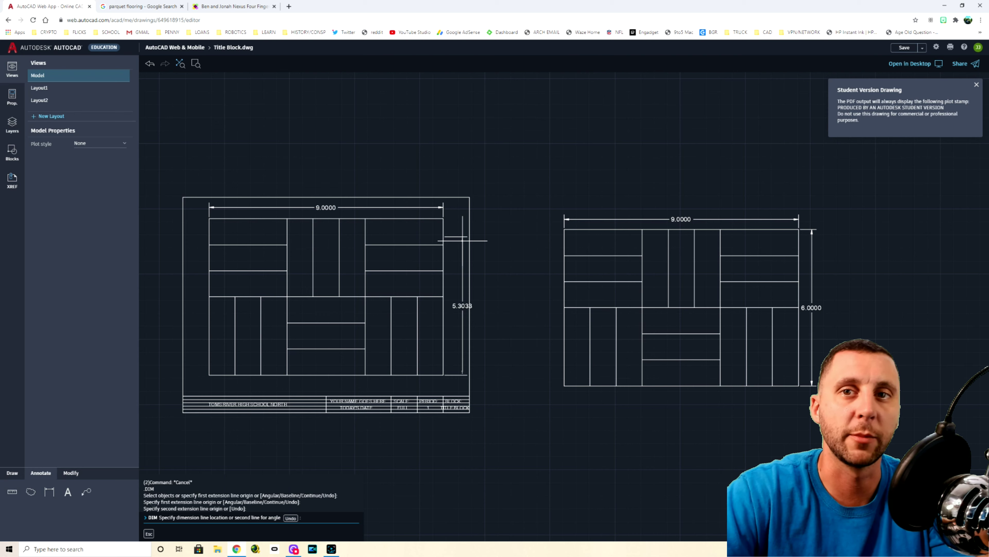
pyautogui.press('Escape')
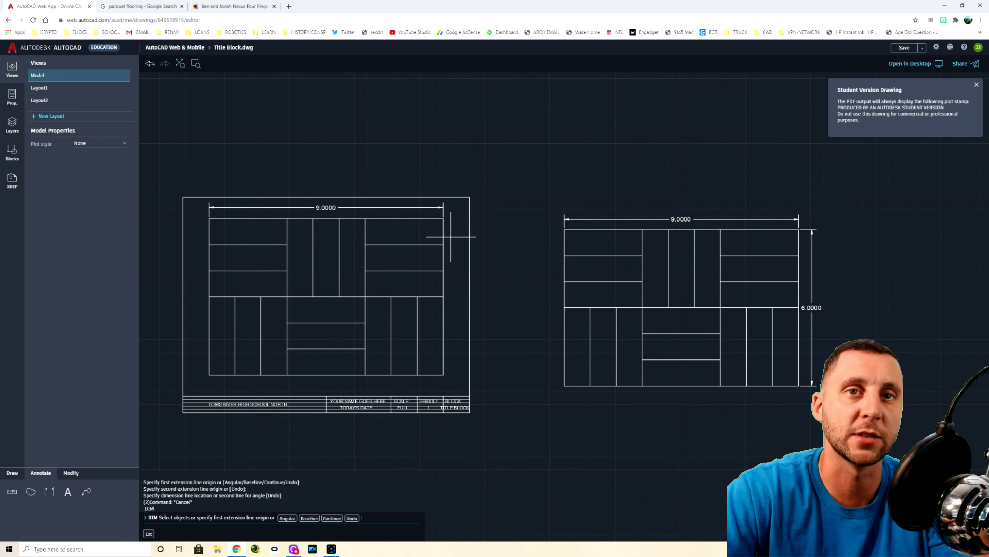
# Step: Dimension the outline's full height between its upper-right and lower-right corners, placing the dimension just outside the right edge
pyautogui.press('Return')
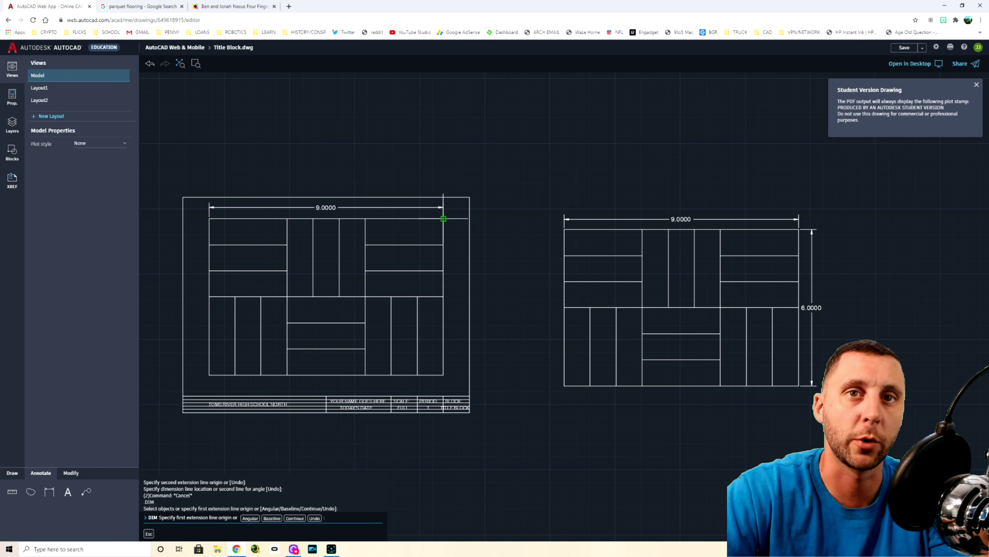
pyautogui.click(443, 218)
pyautogui.click(443, 375)
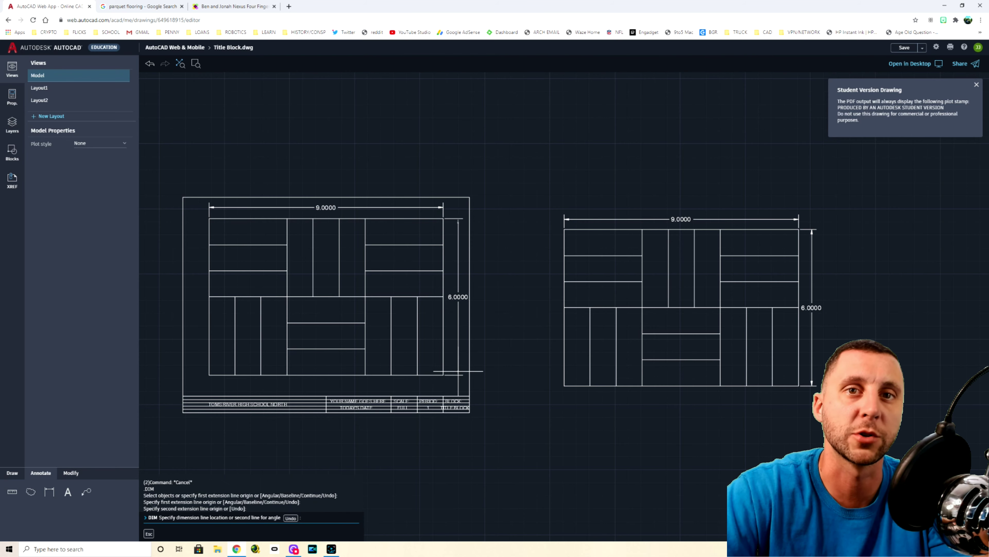
pyautogui.click(458, 370)
pyautogui.moveTo(551, 327); pyautogui.dragTo(617, 316, button='middle')
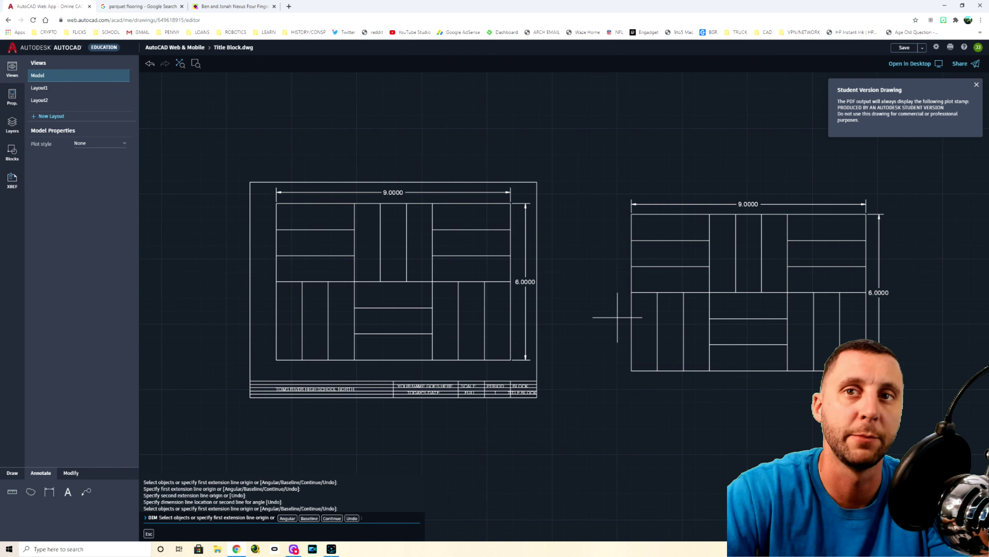
# Step: Save the drawing and download it as a landscape Letter-size PDF plotted with the monochrome.ctb style
pyautogui.click(916, 51)
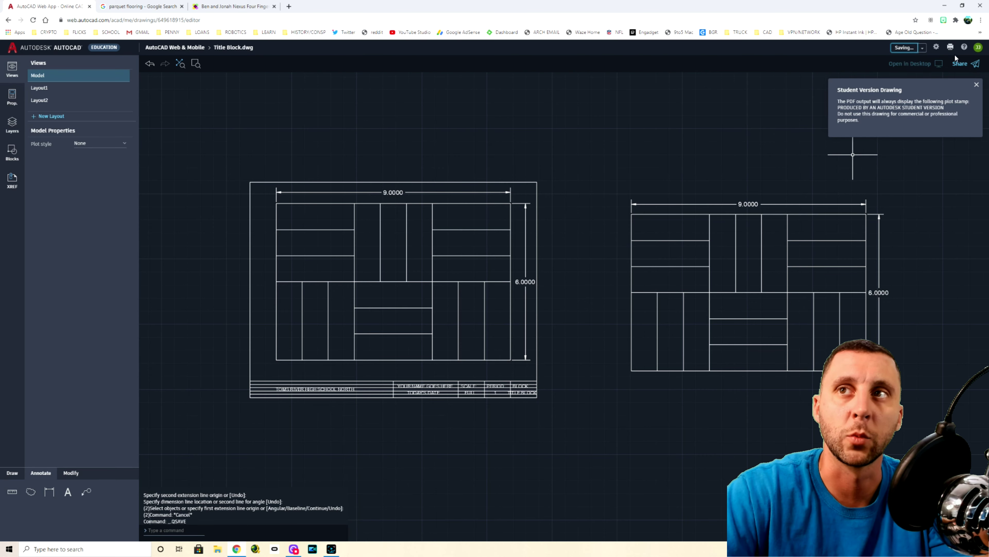
pyautogui.click(951, 48)
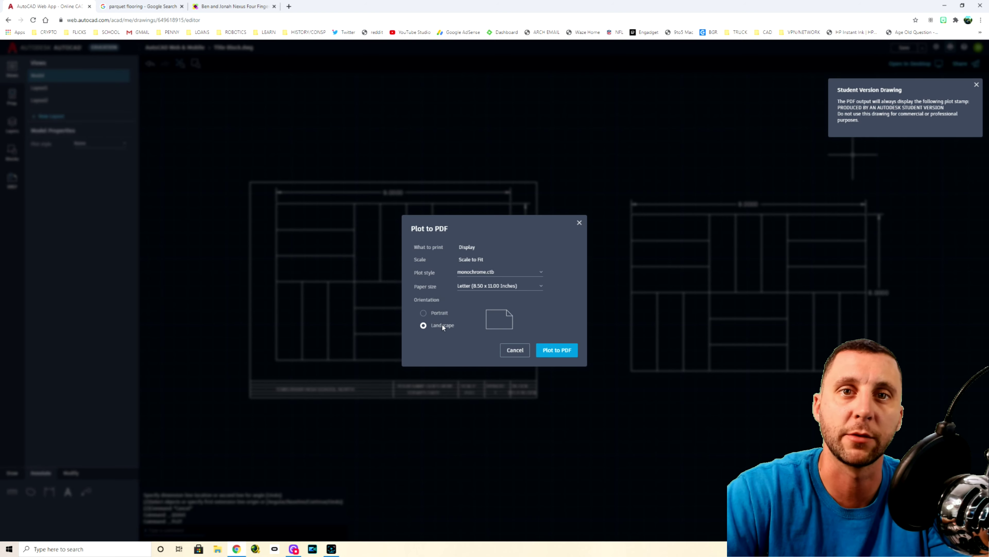
pyautogui.click(557, 351)
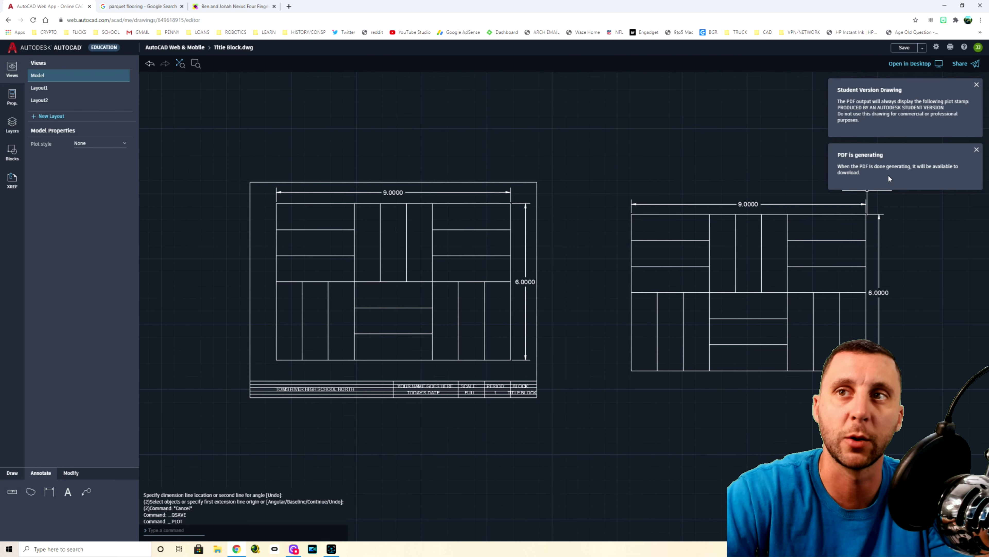
pyautogui.click(955, 180)
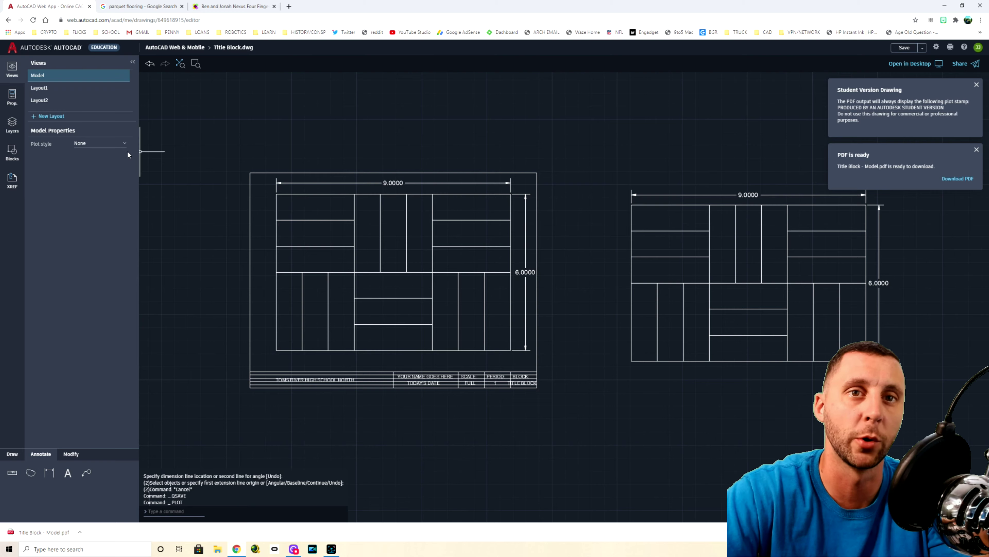
# Step: Switch to the Wayfair parquet vinyl tile page and view the product photo of the red-walled kitchen
pyautogui.click(233, 7)
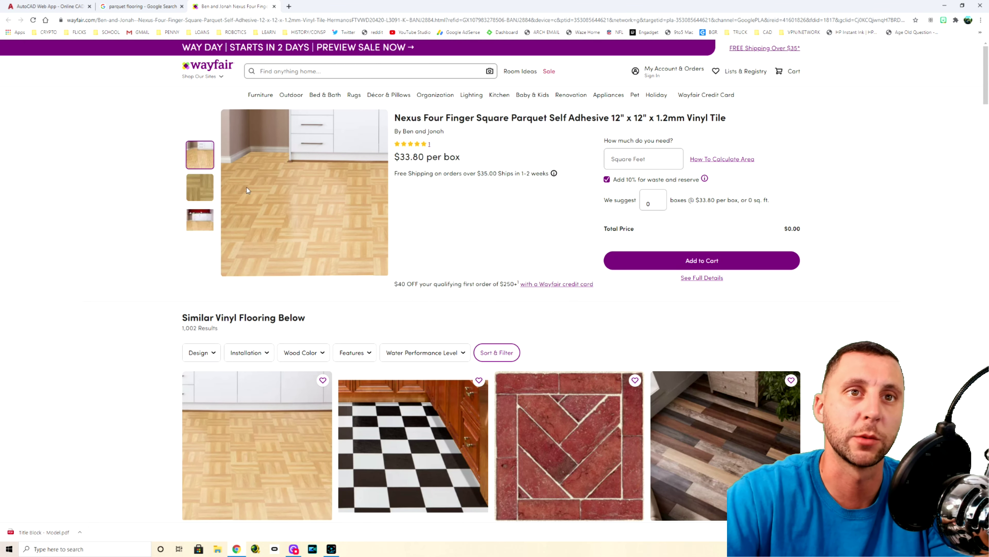
pyautogui.click(200, 220)
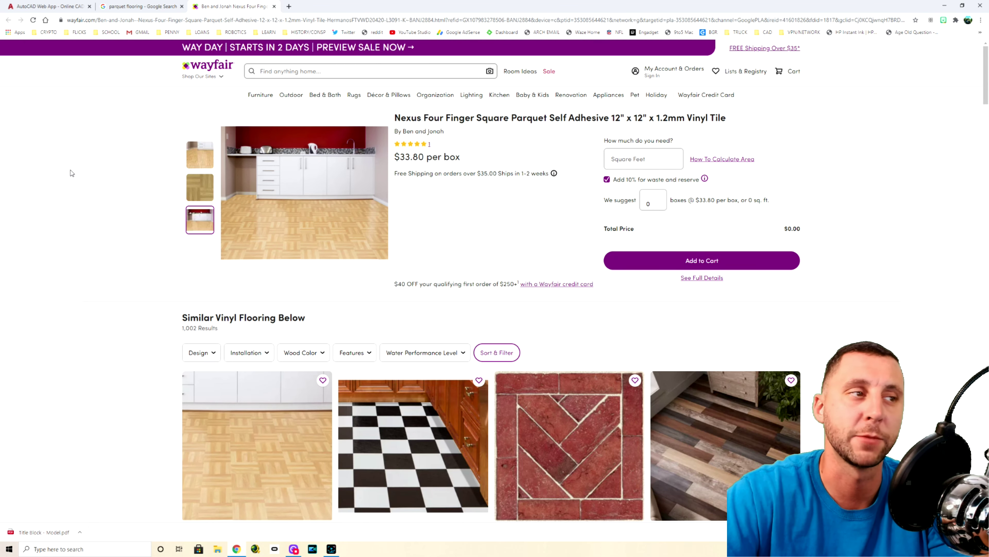